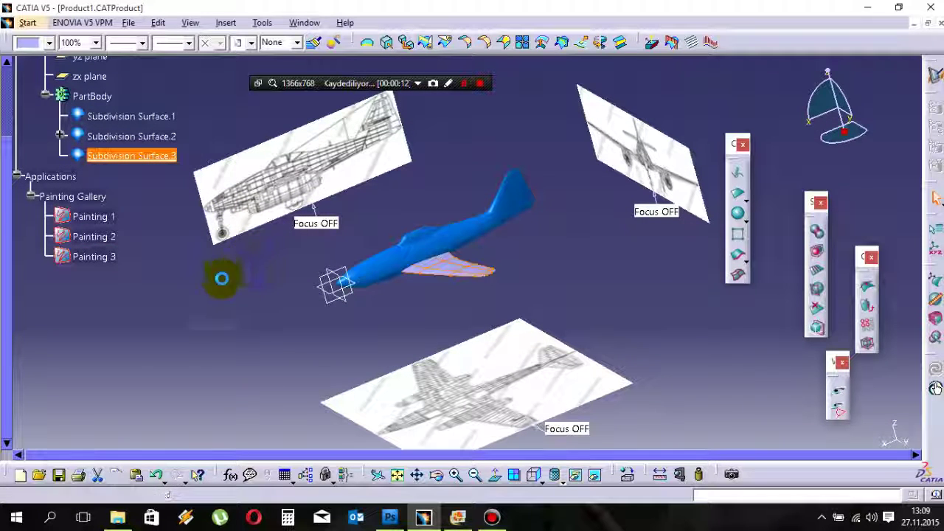
Step: Paste a copy of the wing surface into the PartBody and save the product
{"action": "left_click", "coordinate": [198, 302]}
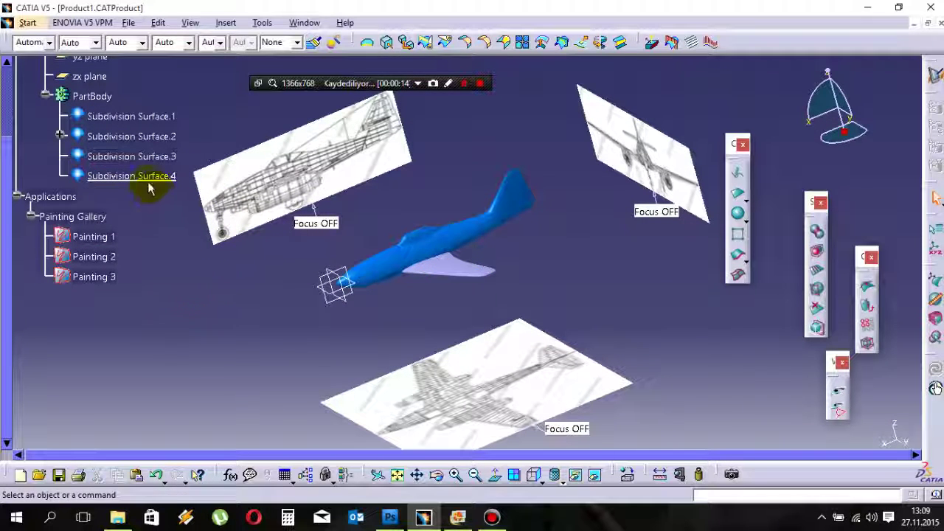
{"action": "right_click", "coordinate": [148, 189]}
{"action": "left_click", "coordinate": [494, 321]}
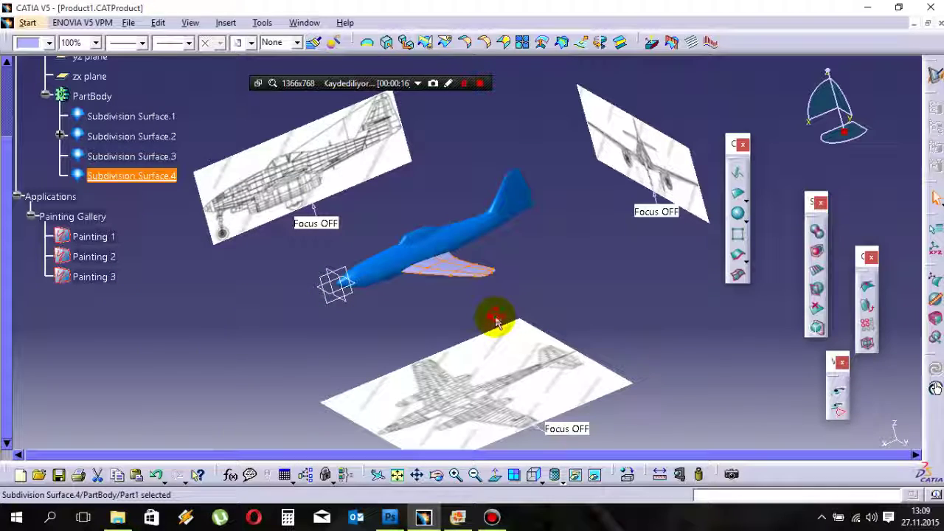
{"action": "key", "text": "ctrl+s"}
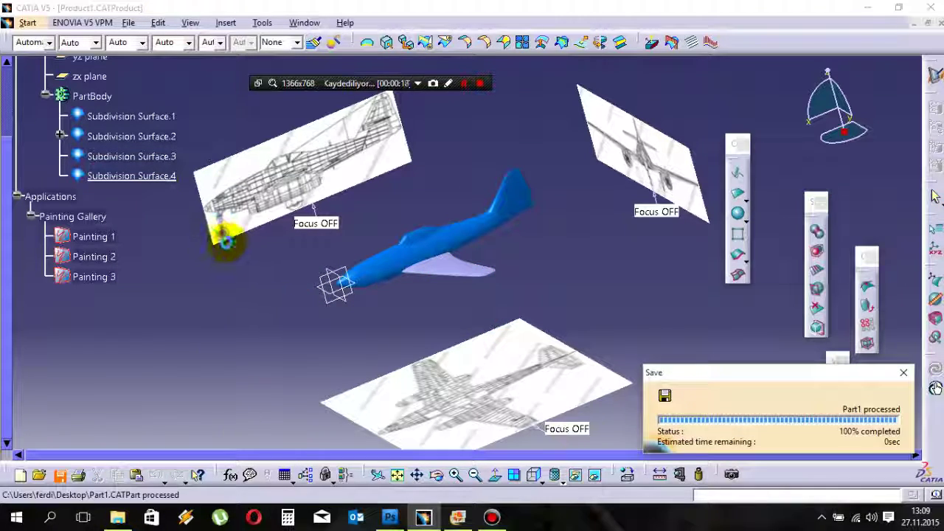
Step: Open the copied wing surface for modification, select all its elements and set the manipulation mode to Translation
{"action": "double_click", "coordinate": [140, 181]}
{"action": "right_click", "coordinate": [462, 152]}
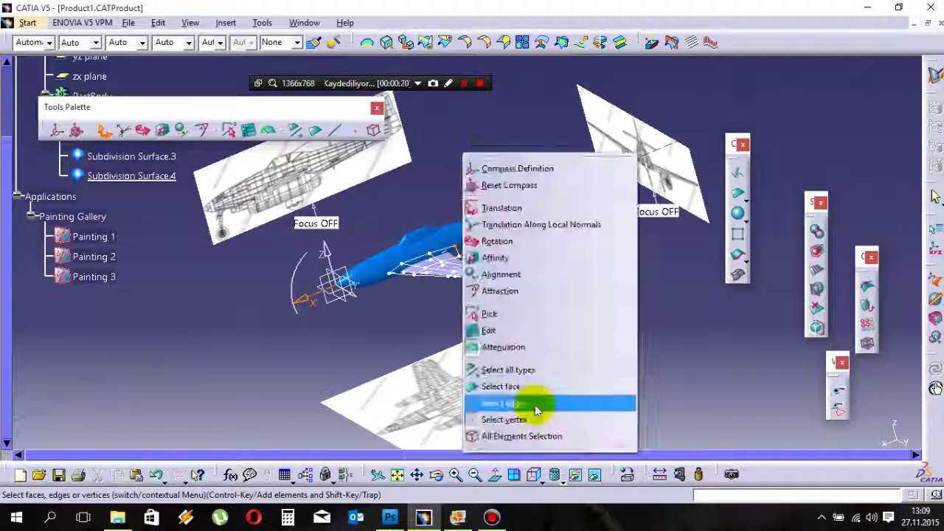
{"action": "left_click", "coordinate": [538, 436]}
{"action": "right_click", "coordinate": [479, 155]}
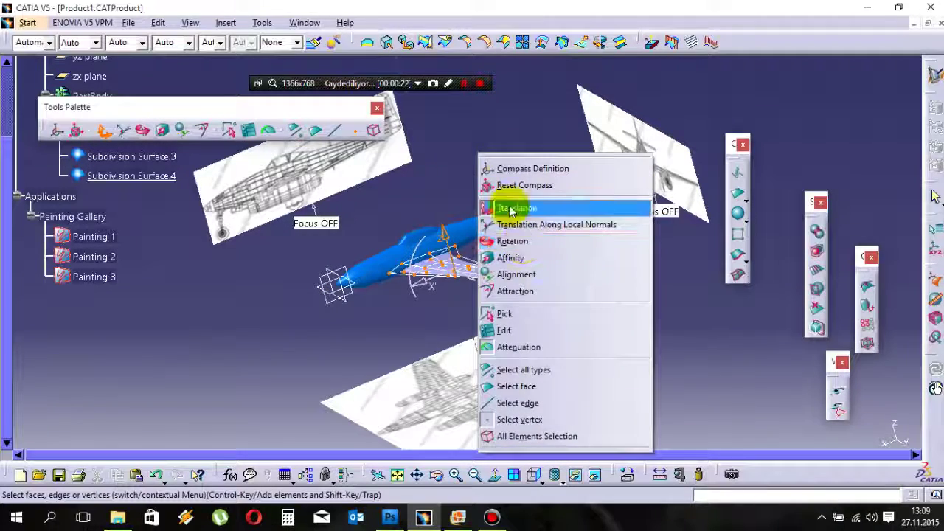
{"action": "left_click", "coordinate": [511, 209]}
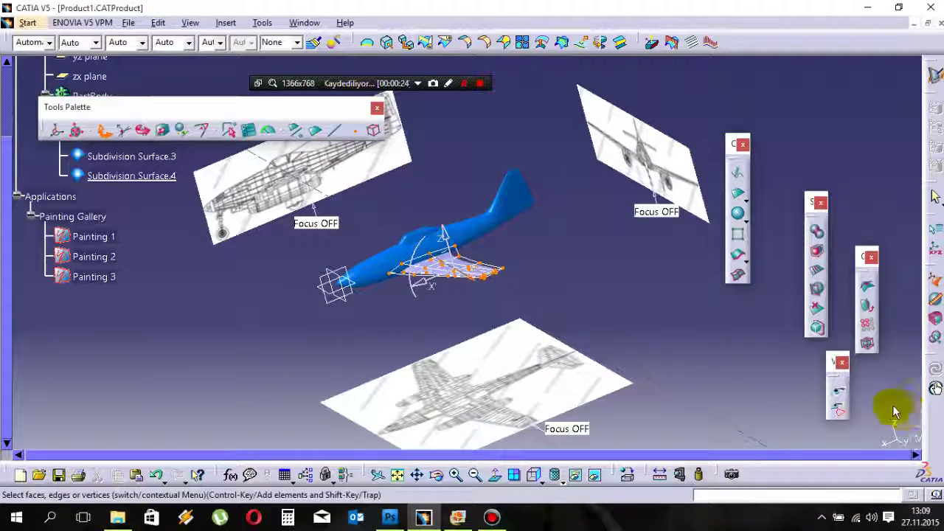
Step: In the top view, translate the whole copied wing rearward along X to the tailplane area of the blueprint
{"action": "left_click", "coordinate": [843, 394]}
{"action": "left_click", "coordinate": [390, 185]}
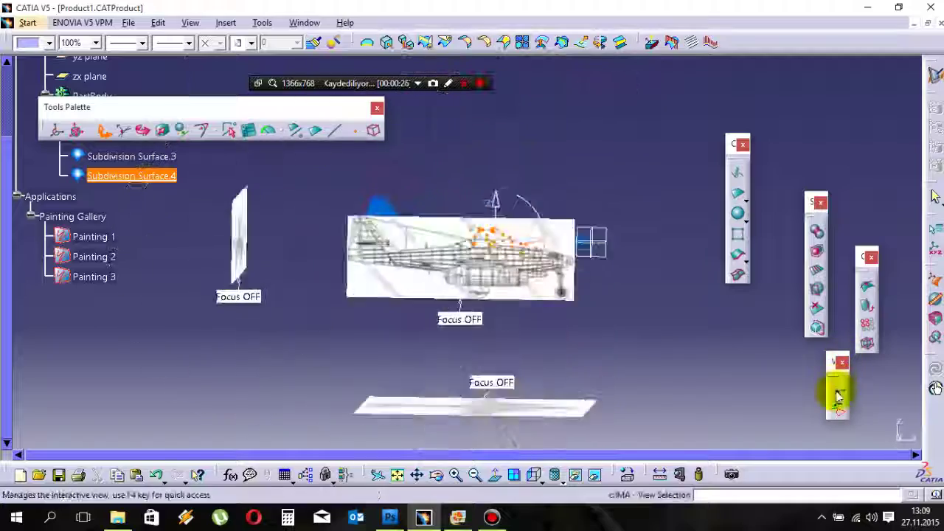
{"action": "left_click", "coordinate": [838, 395]}
{"action": "left_click", "coordinate": [561, 148]}
{"action": "right_click", "coordinate": [500, 166]}
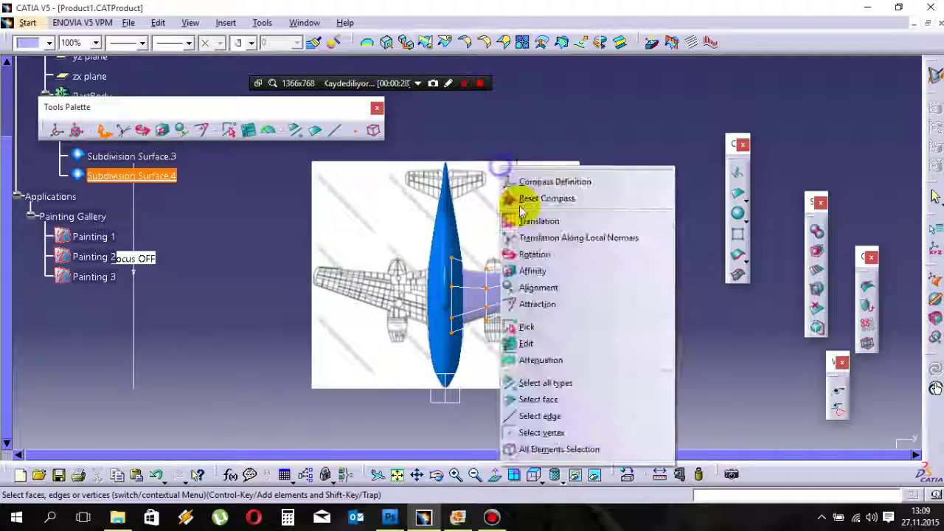
{"action": "left_click", "coordinate": [530, 222]}
{"action": "left_click_drag", "start_coordinate": [519, 336], "coordinate": [511, 149]}
{"action": "middle_click_drag", "start_coordinate": [523, 253], "coordinate": [555, 295]}
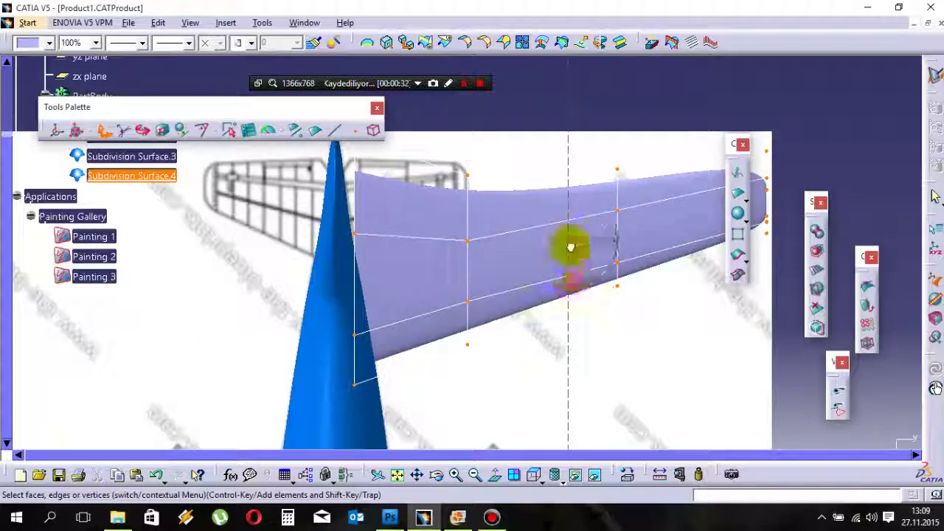
{"action": "left_click_drag", "start_coordinate": [570, 247], "coordinate": [565, 208]}
{"action": "middle_click_drag", "start_coordinate": [565, 208], "coordinate": [647, 268]}
{"action": "left_click", "coordinate": [700, 290]}
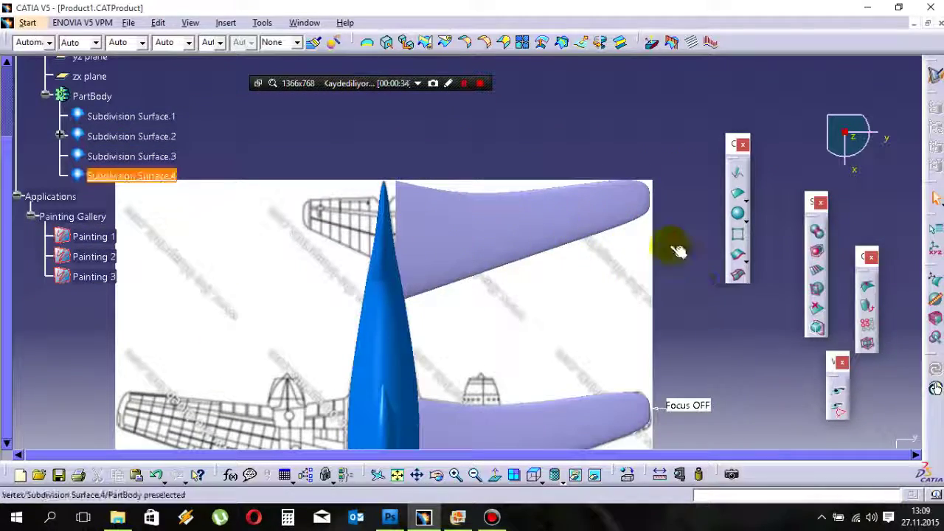
Step: Erase the outboard faces of the copied wing with Face Erasing, starting beyond its inner section
{"action": "middle_click_drag", "start_coordinate": [500, 285], "coordinate": [533, 310]}
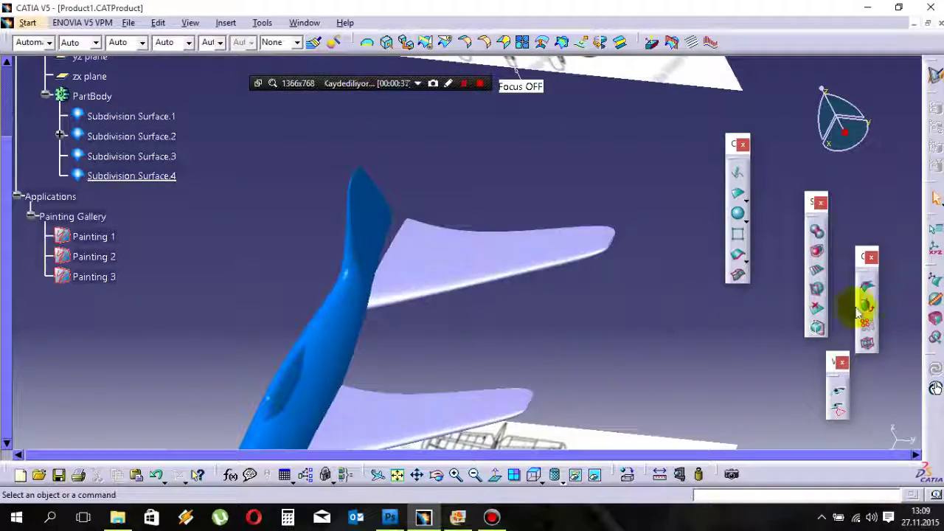
{"action": "left_click", "coordinate": [582, 240]}
{"action": "middle_click_drag", "start_coordinate": [582, 240], "coordinate": [586, 225]}
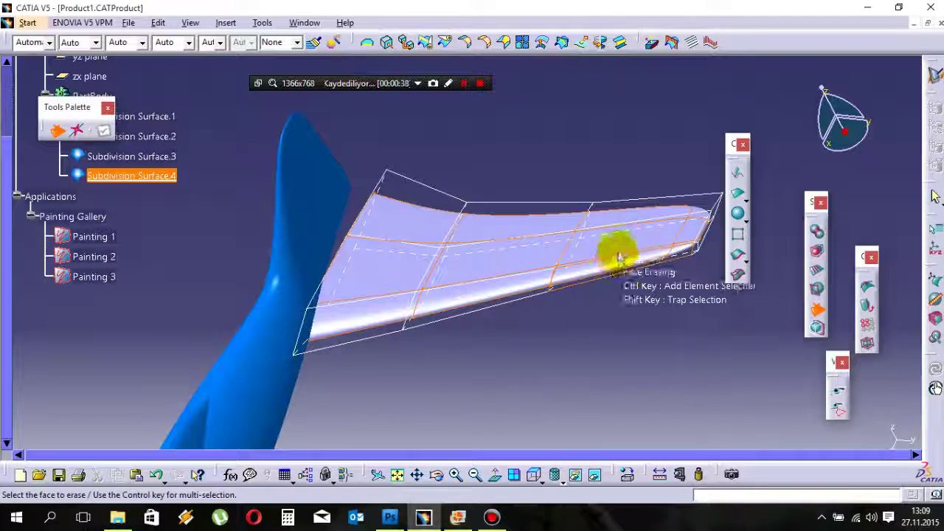
{"action": "middle_click_drag", "start_coordinate": [663, 265], "coordinate": [644, 234]}
{"action": "mouse_move", "coordinate": [652, 190]}
{"action": "left_mouse_down", "text": "shift"}
{"action": "mouse_move", "coordinate": [384, 381]}
{"action": "mouse_move", "coordinate": [379, 312]}
{"action": "left_mouse_up", "text": "shift"}
{"action": "left_click", "coordinate": [432, 327]}
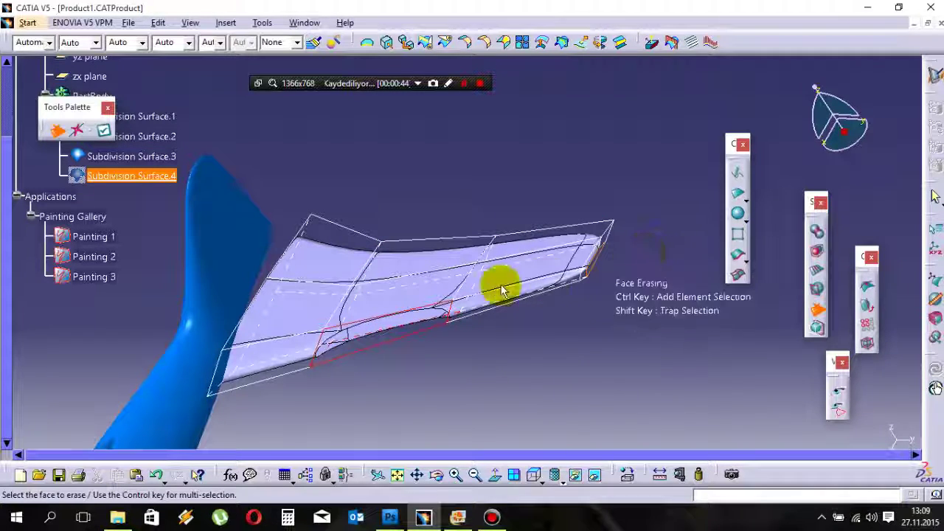
{"action": "mouse_move", "coordinate": [674, 190]}
{"action": "left_mouse_down", "text": "shift"}
{"action": "mouse_move", "coordinate": [343, 391]}
{"action": "mouse_move", "coordinate": [391, 375]}
{"action": "left_mouse_up", "text": "shift"}
{"action": "mouse_move", "coordinate": [418, 334]}
{"action": "middle_mouse_down"}
{"action": "mouse_move", "coordinate": [471, 283]}
{"action": "mouse_move", "coordinate": [519, 279]}
{"action": "middle_mouse_up"}
{"action": "right_click", "coordinate": [457, 170]}
{"action": "left_click", "coordinate": [480, 227]}
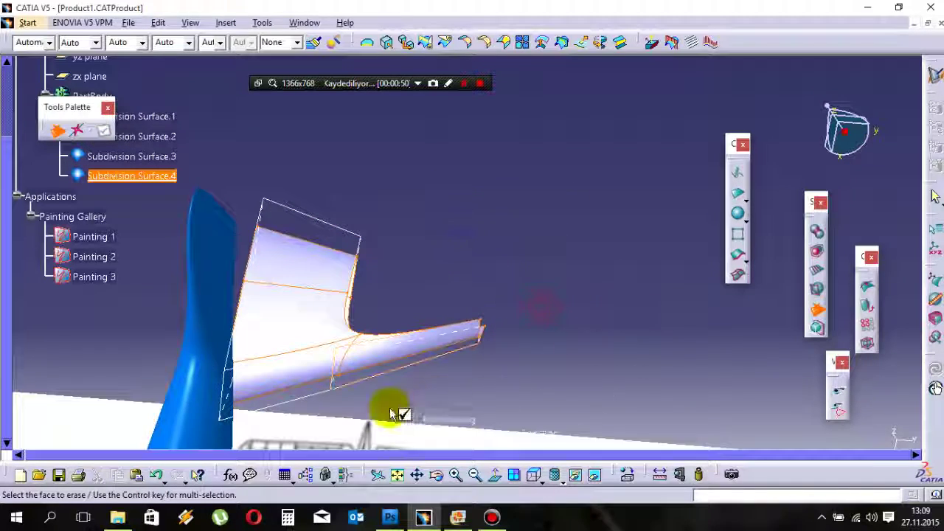
Step: Erase the remaining leading-edge strip faces outboard of the copied wing's inner section
{"action": "left_click", "coordinate": [406, 354]}
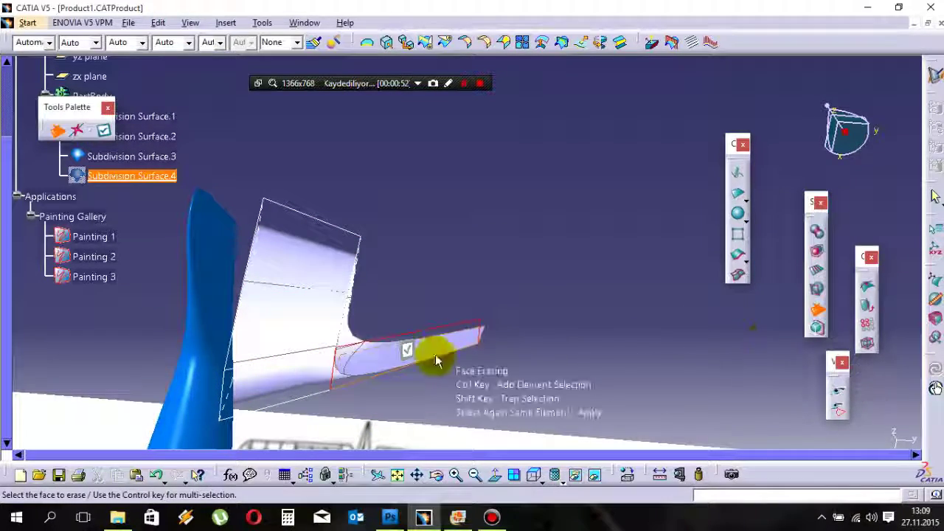
{"action": "left_click", "coordinate": [389, 375], "text": "ctrl"}
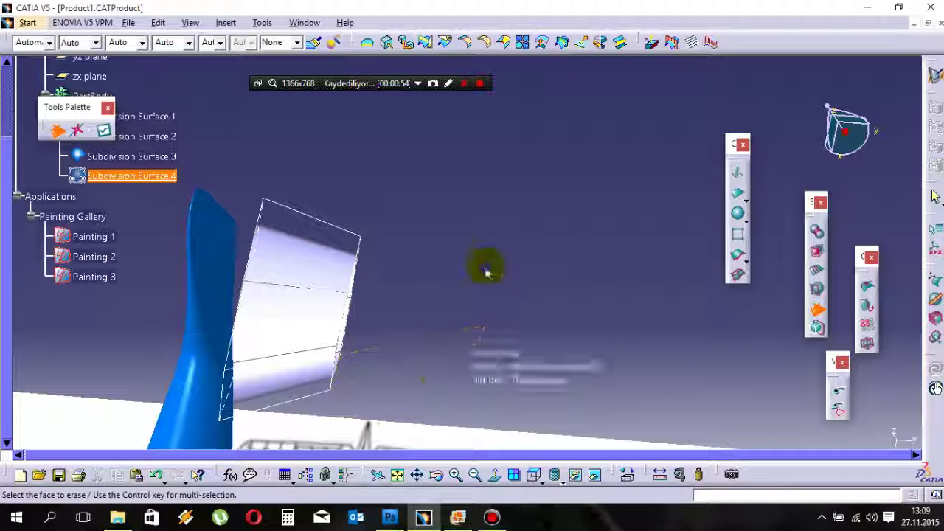
{"action": "right_click", "coordinate": [486, 265]}
{"action": "left_click", "coordinate": [507, 322]}
{"action": "middle_click_drag", "start_coordinate": [472, 299], "coordinate": [546, 347]}
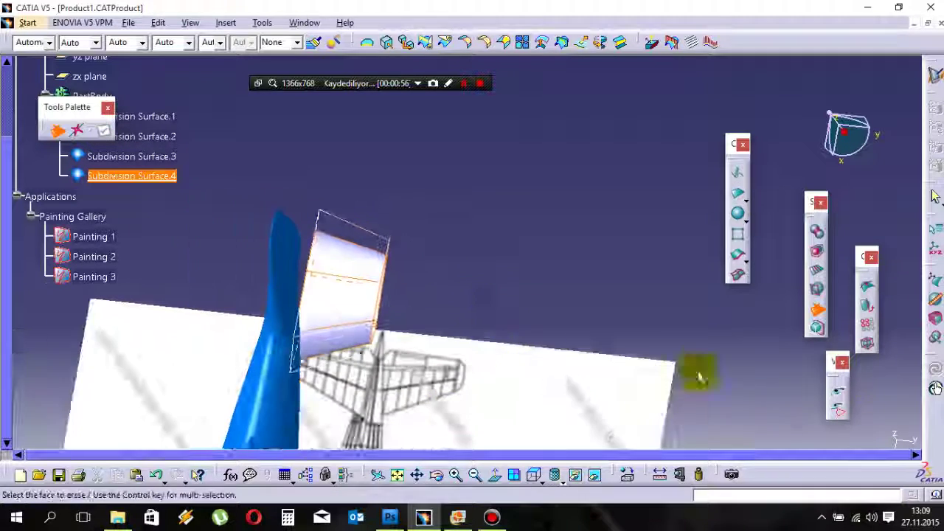
Step: Show the shortened tail surface in the top view and save the product
{"action": "left_click", "coordinate": [839, 390]}
{"action": "middle_click_drag", "start_coordinate": [421, 248], "coordinate": [415, 177]}
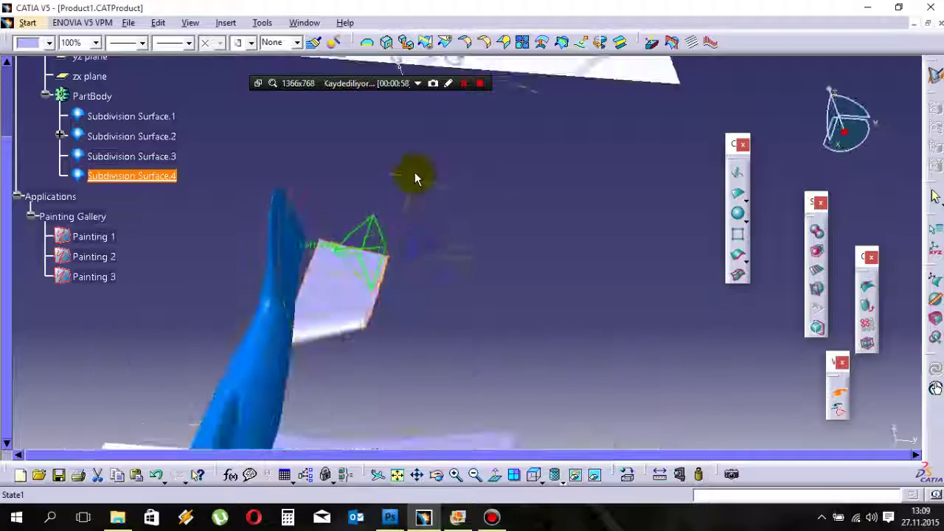
{"action": "left_click", "coordinate": [421, 165]}
{"action": "left_click", "coordinate": [464, 171]}
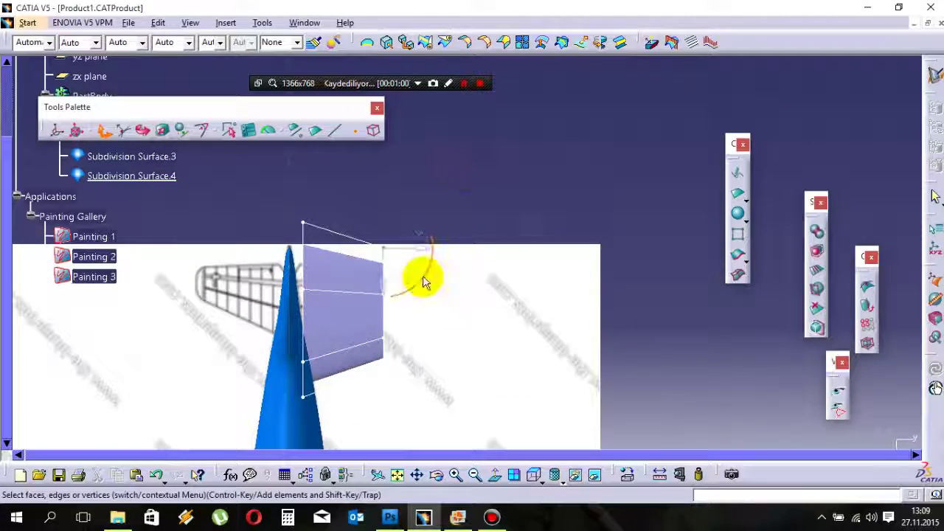
{"action": "left_click", "coordinate": [460, 186]}
{"action": "key", "text": "ctrl+s"}
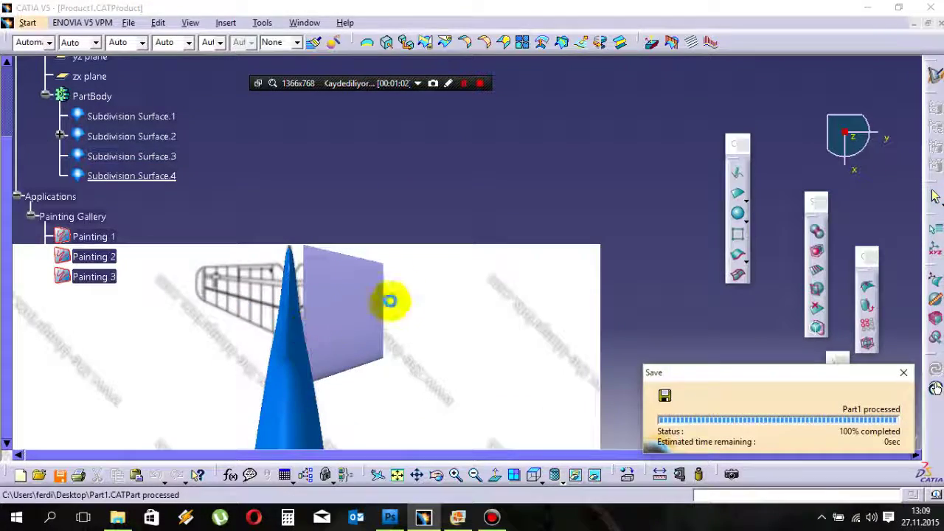
Step: Reopen the shortened tail surface for modification and select all its elements
{"action": "middle_click_drag", "start_coordinate": [391, 301], "coordinate": [389, 364]}
{"action": "double_click", "coordinate": [458, 254]}
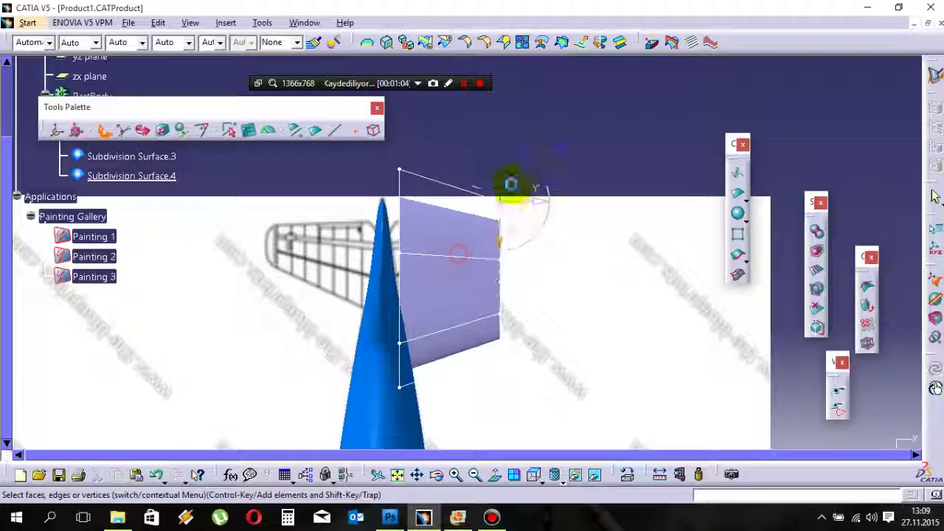
{"action": "right_click", "coordinate": [512, 184]}
{"action": "left_click", "coordinate": [544, 458]}
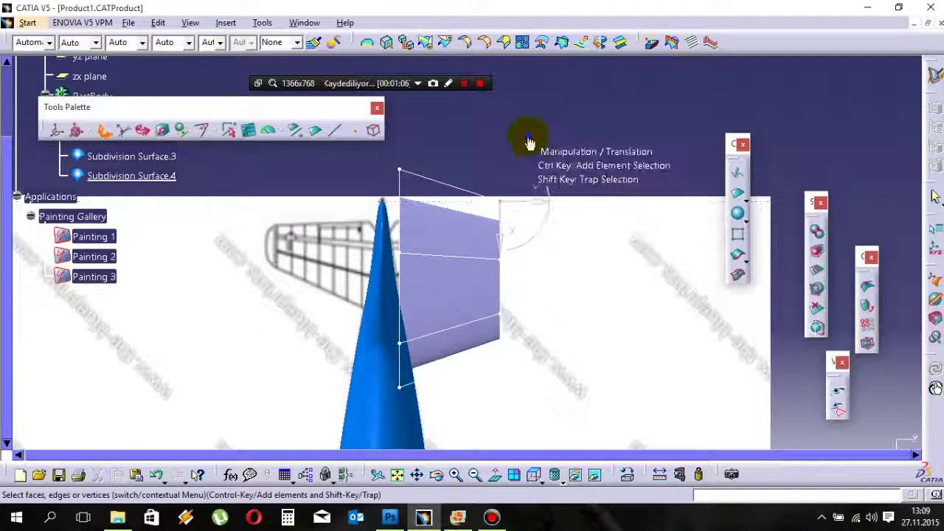
{"action": "right_click", "coordinate": [528, 138]}
{"action": "left_click", "coordinate": [569, 419]}
Step: Scale the whole tail surface down with Affinity and translate it over the tailplane root on the top-view blueprint
{"action": "middle_click_drag", "start_coordinate": [496, 387], "coordinate": [509, 246]}
{"action": "right_click", "coordinate": [503, 201]}
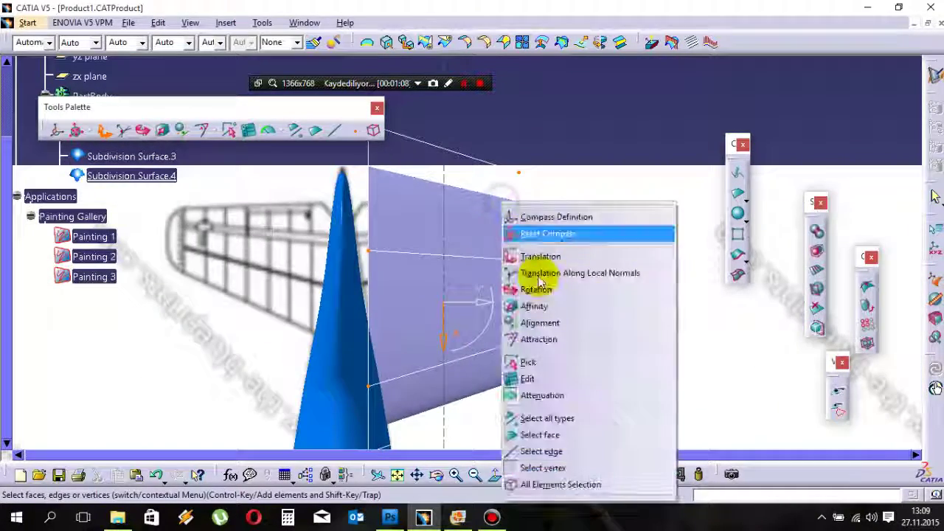
{"action": "left_click", "coordinate": [542, 307]}
{"action": "mouse_move", "coordinate": [492, 326]}
{"action": "left_mouse_down"}
{"action": "mouse_move", "coordinate": [453, 257]}
{"action": "mouse_move", "coordinate": [477, 289]}
{"action": "mouse_move", "coordinate": [485, 327]}
{"action": "mouse_move", "coordinate": [484, 316]}
{"action": "left_mouse_up"}
{"action": "middle_click_drag", "start_coordinate": [489, 345], "coordinate": [493, 329]}
{"action": "left_click_drag", "start_coordinate": [479, 324], "coordinate": [480, 322]}
{"action": "right_click", "coordinate": [465, 197]}
{"action": "left_click", "coordinate": [499, 252]}
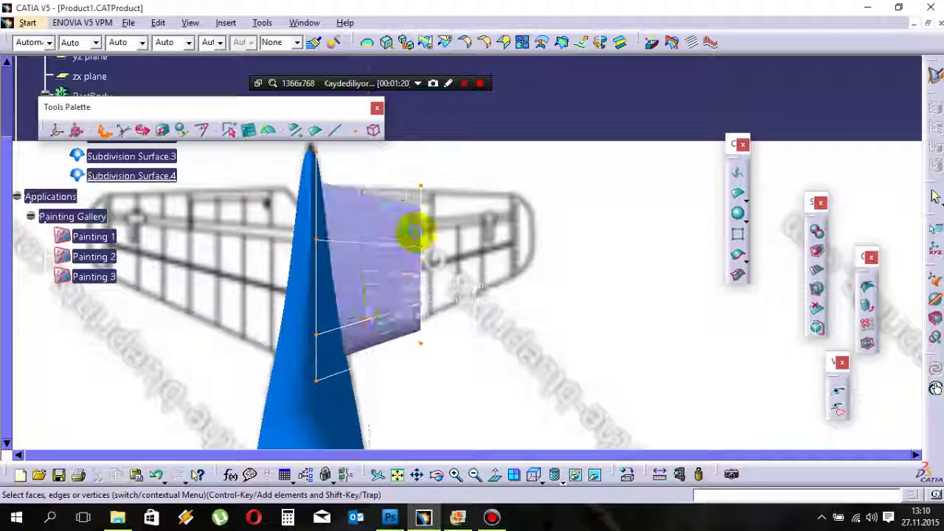
{"action": "middle_click_drag", "start_coordinate": [416, 233], "coordinate": [428, 255]}
Step: Finish modifying the tail surface and make it semi-transparent so the blueprint shows through
{"action": "left_click", "coordinate": [478, 141]}
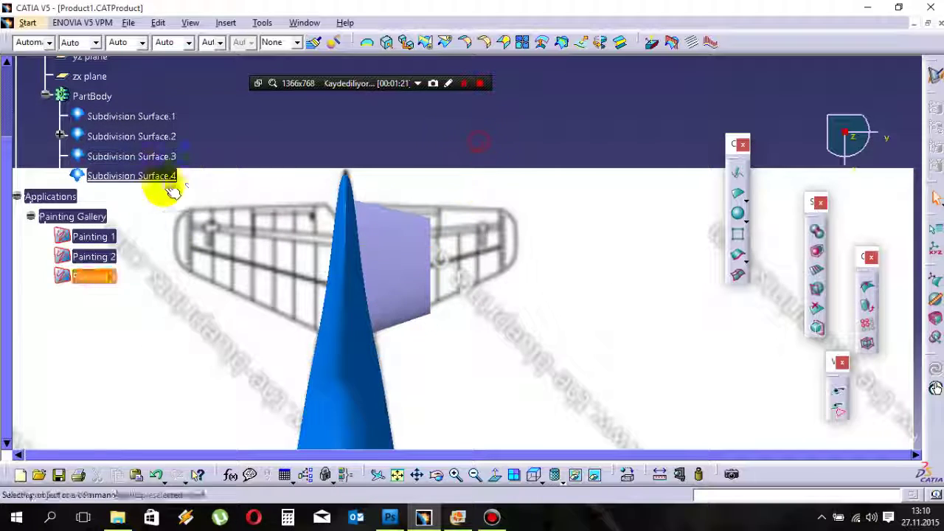
{"action": "left_click", "coordinate": [82, 46]}
{"action": "middle_click_drag", "start_coordinate": [493, 266], "coordinate": [472, 239]}
Step: Align the tail surface's outer-end vertices with the blueprint and translate them outward to near the tailplane tip
{"action": "double_click", "coordinate": [388, 268]}
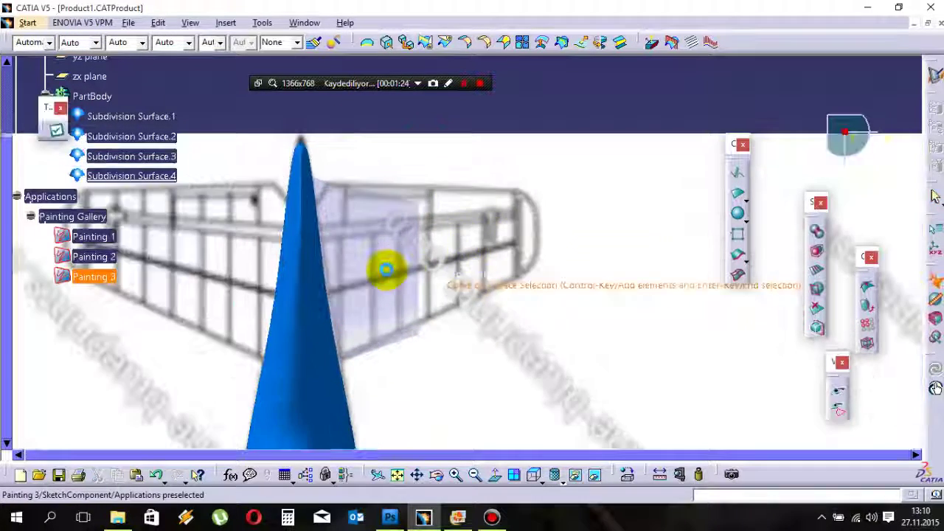
{"action": "left_click_drag", "start_coordinate": [468, 158], "coordinate": [391, 404]}
{"action": "right_click", "coordinate": [415, 205]}
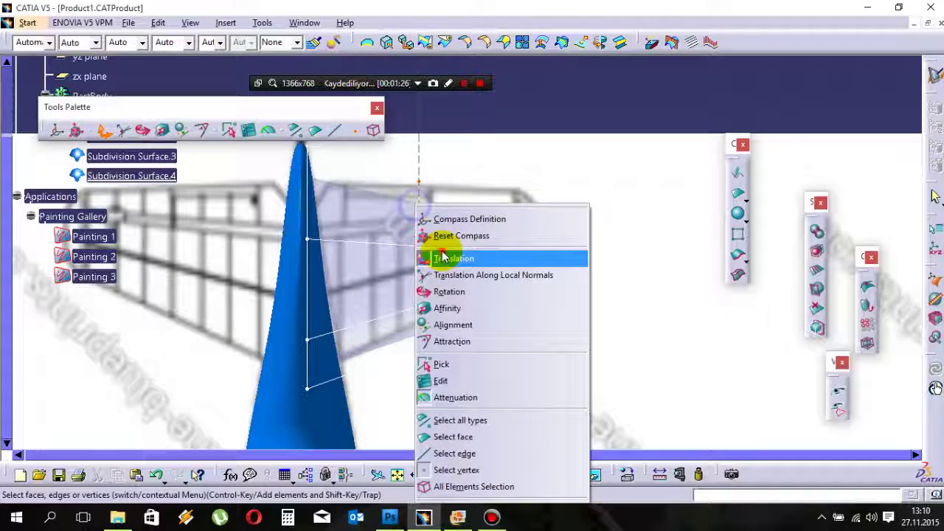
{"action": "left_click", "coordinate": [443, 257]}
{"action": "left_click_drag", "start_coordinate": [420, 309], "coordinate": [425, 296]}
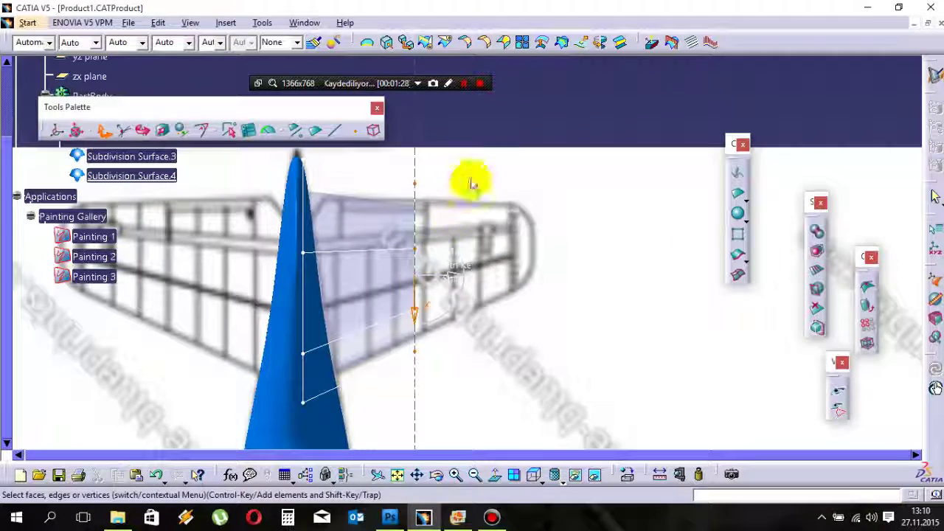
{"action": "left_click_drag", "start_coordinate": [471, 178], "coordinate": [399, 379]}
{"action": "left_click_drag", "start_coordinate": [443, 279], "coordinate": [638, 249]}
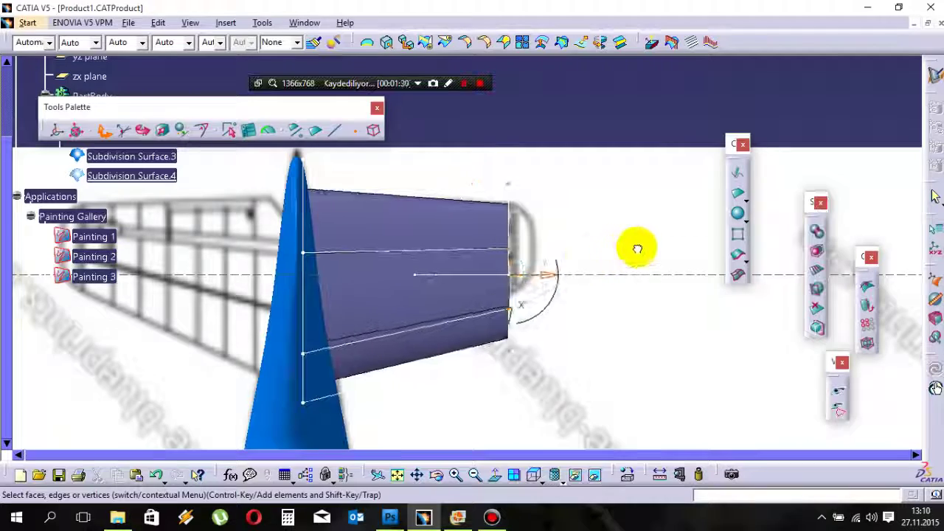
Step: Shorten the tip chord with Affinity and reposition the tip vertices to match the blueprint's tailplane outline
{"action": "right_click", "coordinate": [540, 167]}
{"action": "left_click", "coordinate": [593, 270]}
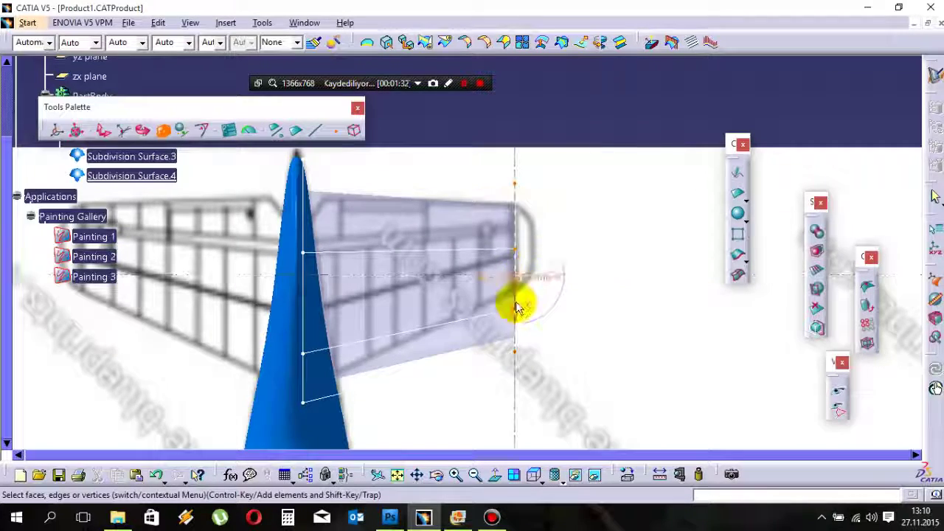
{"action": "mouse_move", "coordinate": [516, 307]}
{"action": "left_mouse_down"}
{"action": "mouse_move", "coordinate": [516, 274]}
{"action": "mouse_move", "coordinate": [516, 292]}
{"action": "left_mouse_up"}
{"action": "right_click", "coordinate": [547, 208]}
{"action": "left_click", "coordinate": [571, 262]}
{"action": "right_click", "coordinate": [537, 203]}
{"action": "left_click", "coordinate": [568, 313]}
{"action": "double_click", "coordinate": [535, 152]}
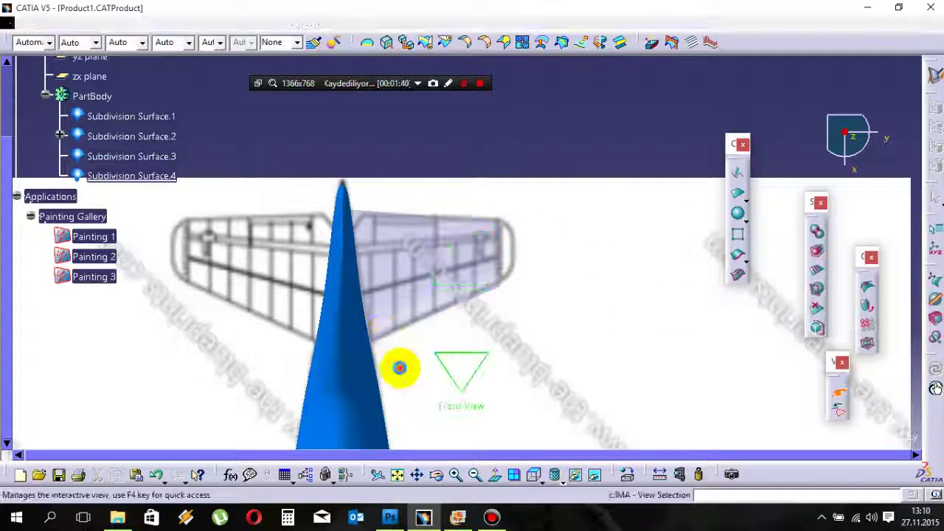
Step: Switch to the front view and hide the main wing surface, Subdivision Surface.3
{"action": "left_click", "coordinate": [400, 369]}
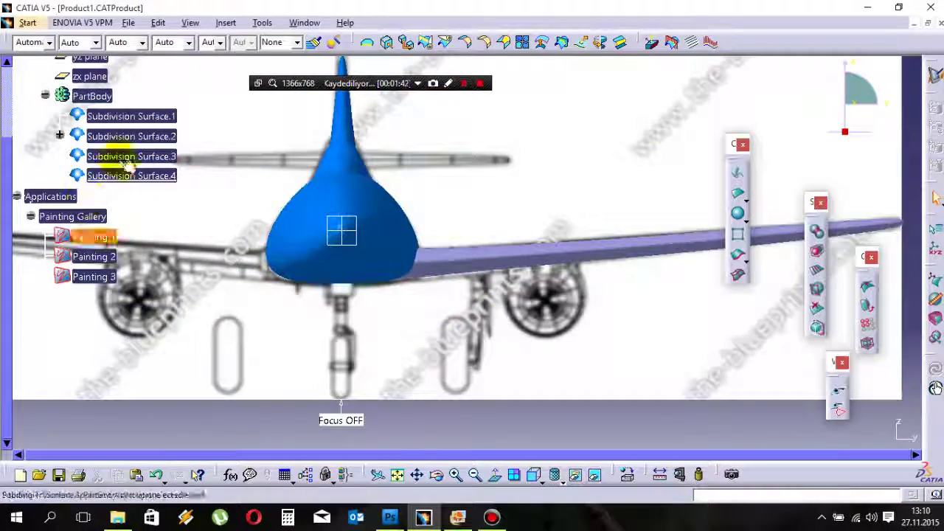
{"action": "right_click", "coordinate": [124, 155]}
{"action": "left_click", "coordinate": [145, 196]}
Step: Select all elements of the tail surface and translate them up along Z toward the tailplane on the front-view blueprint
{"action": "double_click", "coordinate": [481, 255]}
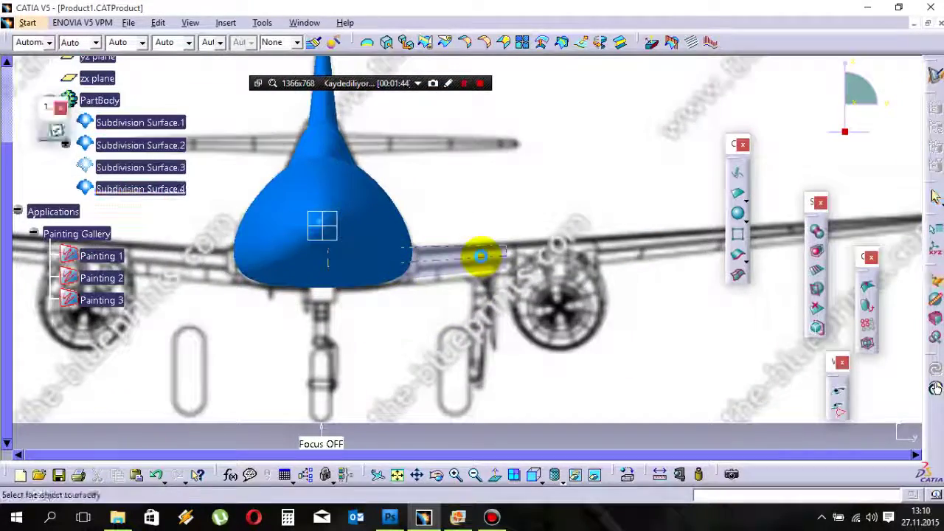
{"action": "right_click", "coordinate": [469, 174]}
{"action": "left_click", "coordinate": [521, 439]}
{"action": "right_click", "coordinate": [481, 184]}
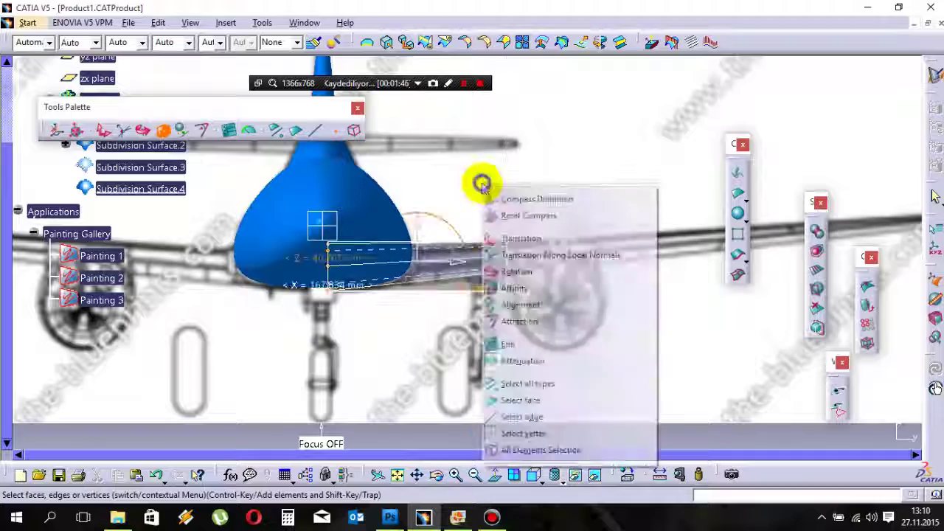
{"action": "left_click", "coordinate": [512, 238]}
{"action": "left_click_drag", "start_coordinate": [420, 232], "coordinate": [439, 51]}
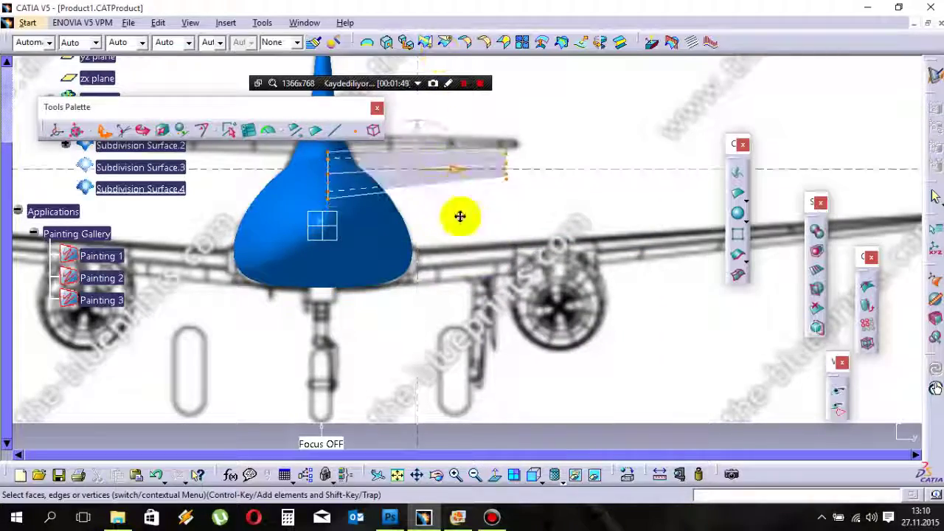
Step: Select all elements of the tail surface and rotate it slightly in the front view to follow the blueprint tailplane's slope
{"action": "middle_click_drag", "start_coordinate": [460, 217], "coordinate": [466, 265]}
{"action": "left_click_drag", "start_coordinate": [455, 295], "coordinate": [444, 212]}
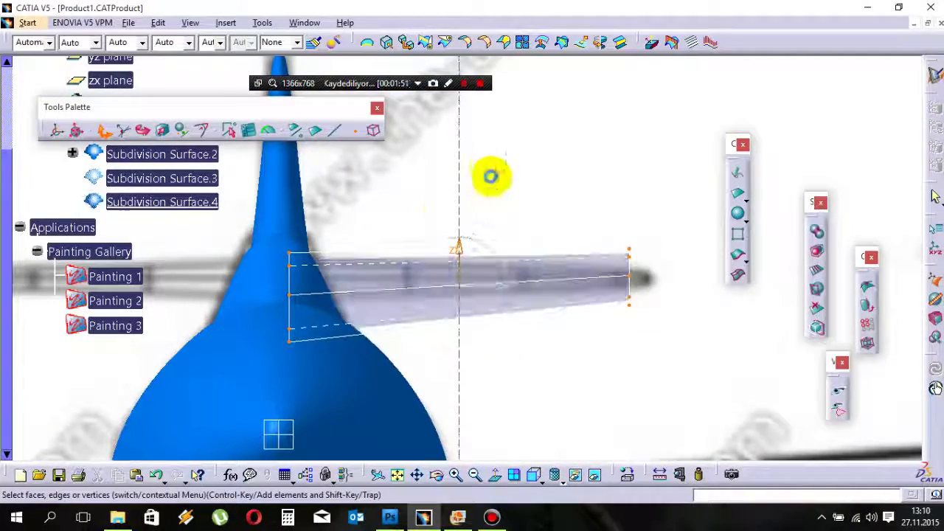
{"action": "right_click", "coordinate": [489, 168]}
{"action": "left_click", "coordinate": [559, 6]}
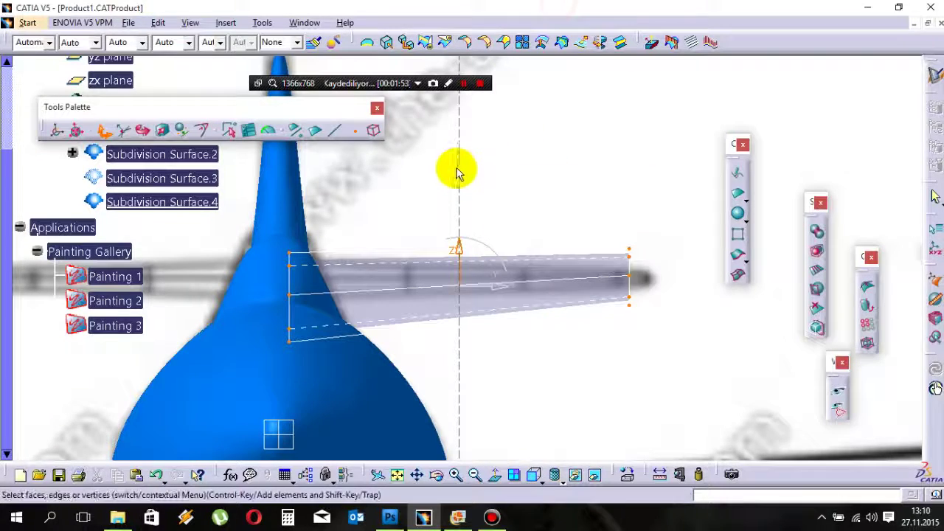
{"action": "right_click", "coordinate": [457, 172]}
{"action": "left_click", "coordinate": [502, 454]}
{"action": "right_click", "coordinate": [428, 181]}
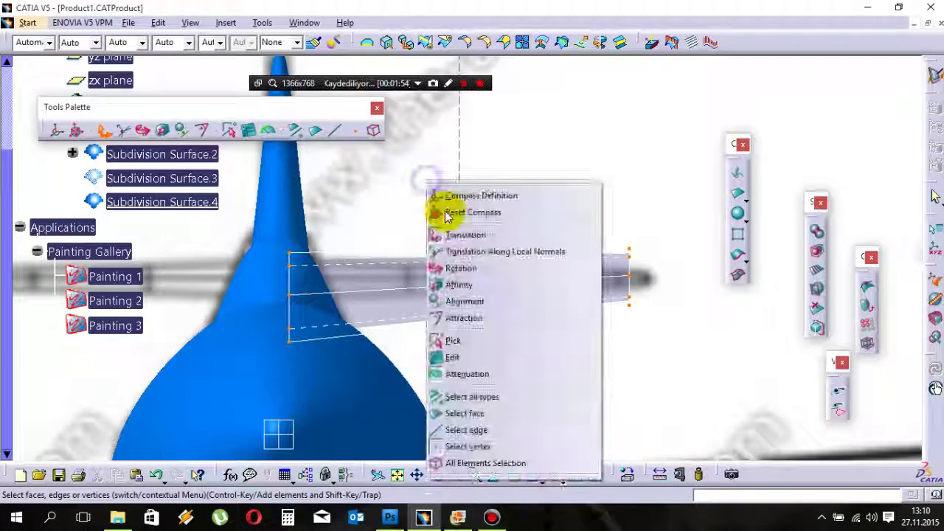
{"action": "left_click", "coordinate": [489, 271]}
{"action": "left_click_drag", "start_coordinate": [496, 254], "coordinate": [502, 255]}
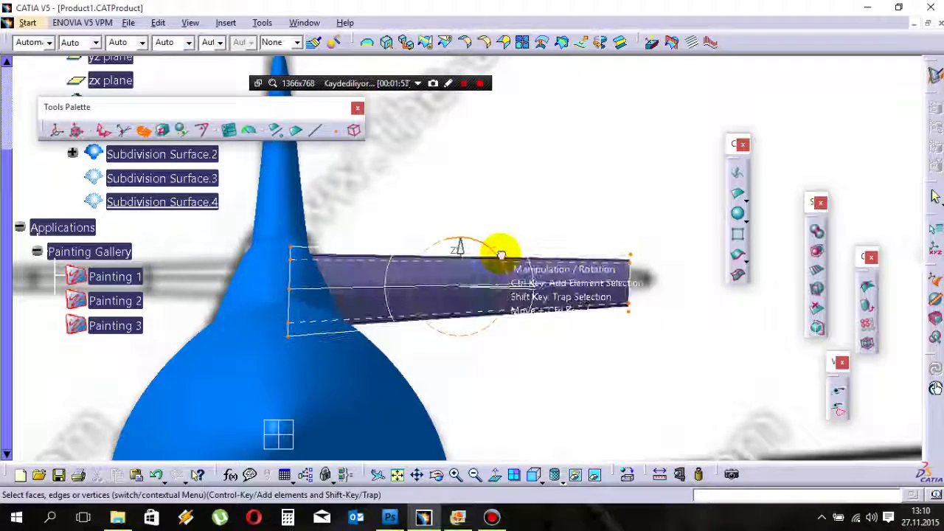
Step: Reduce the whole tail surface's thickness along Z with Affinity, after resetting the compass, to match the front-view blueprint
{"action": "right_click", "coordinate": [443, 178]}
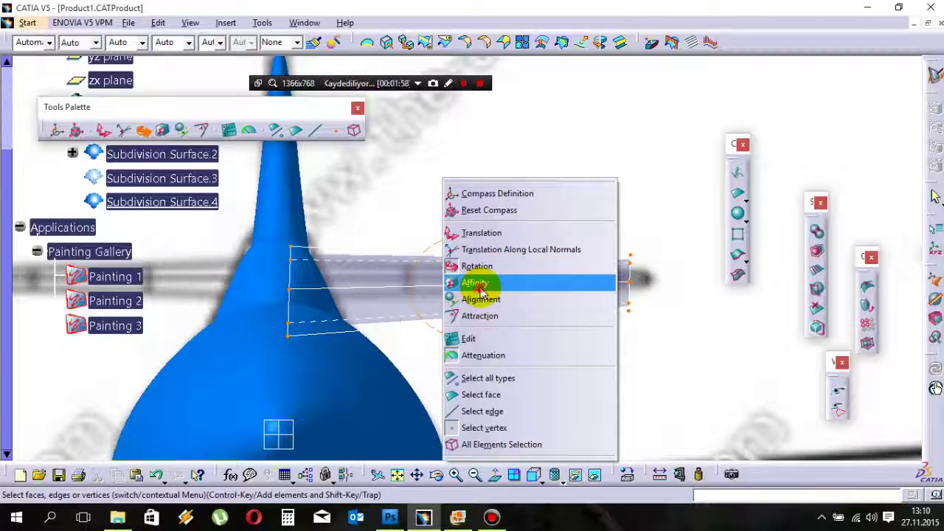
{"action": "left_click", "coordinate": [476, 283]}
{"action": "right_click", "coordinate": [462, 200]}
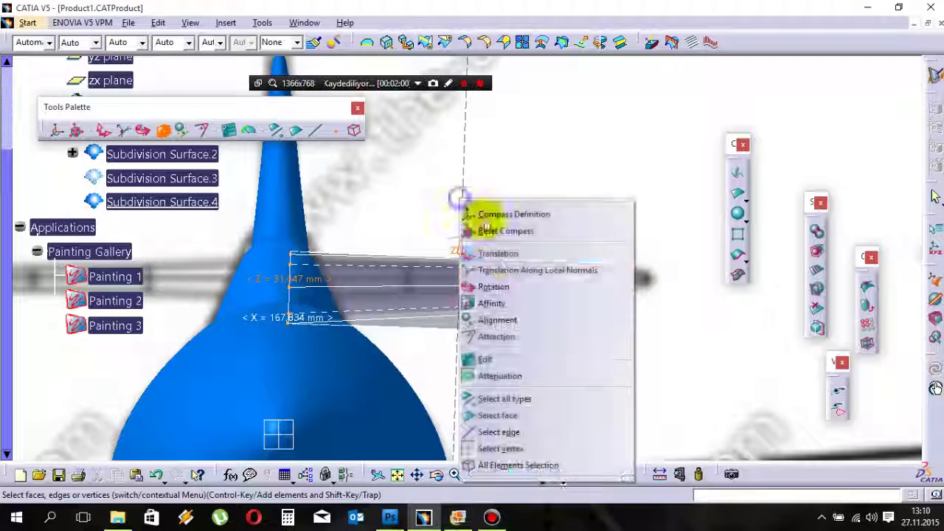
{"action": "left_click", "coordinate": [498, 233]}
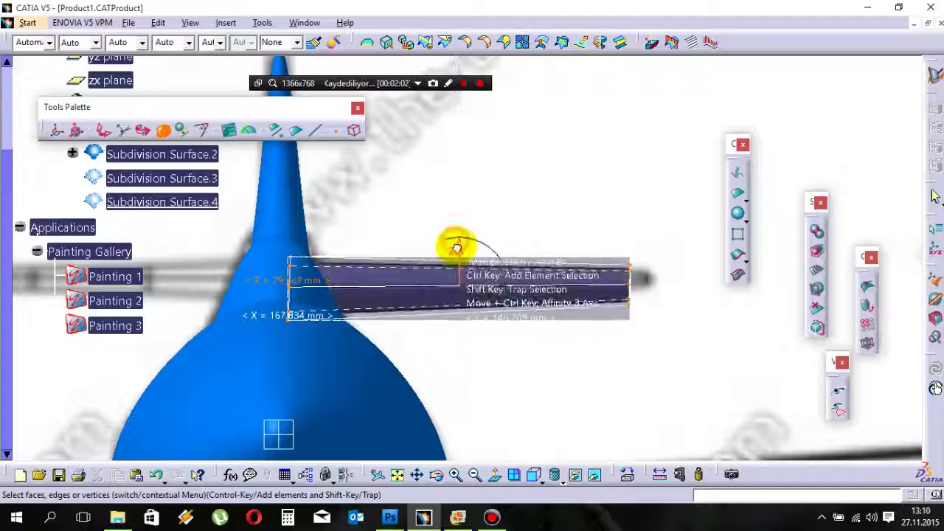
{"action": "middle_click_drag", "start_coordinate": [483, 219], "coordinate": [495, 163], "text": "ctrl"}
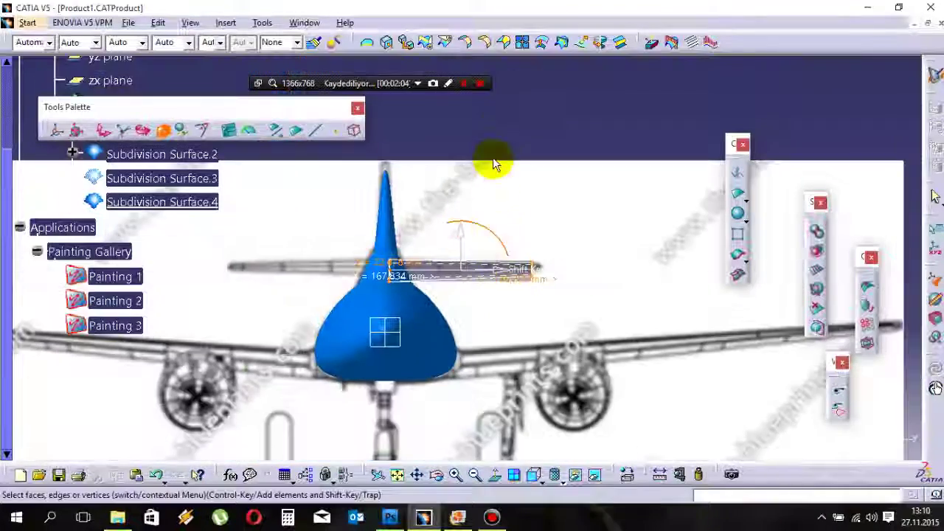
{"action": "left_click", "coordinate": [503, 128]}
Step: Thin the tail surface's tip vertices along Z with Affinity and translate them vertically onto the blueprint's tip
{"action": "middle_click_drag", "start_coordinate": [524, 296], "coordinate": [553, 254], "text": "ctrl"}
{"action": "middle_click_drag", "start_coordinate": [601, 322], "coordinate": [483, 288]}
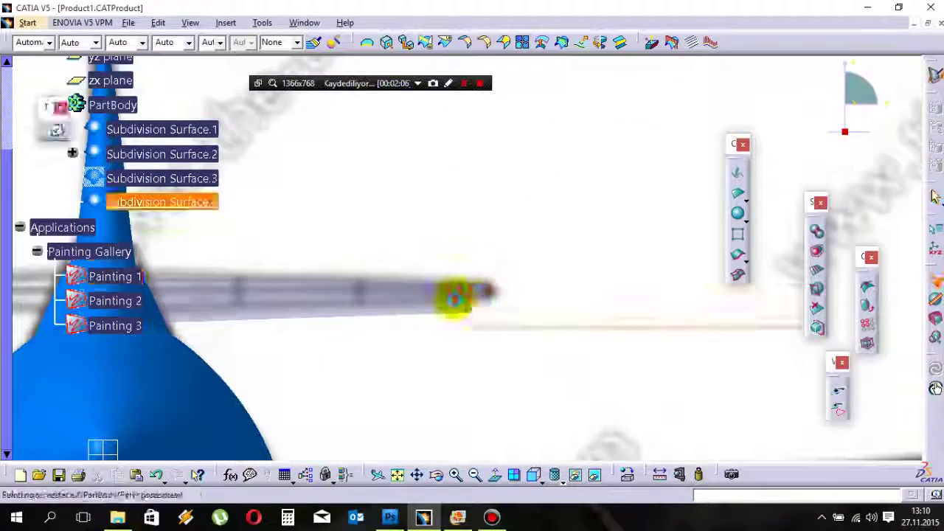
{"action": "double_click", "coordinate": [453, 297]}
{"action": "right_click", "coordinate": [472, 198]}
{"action": "left_click", "coordinate": [472, 273]}
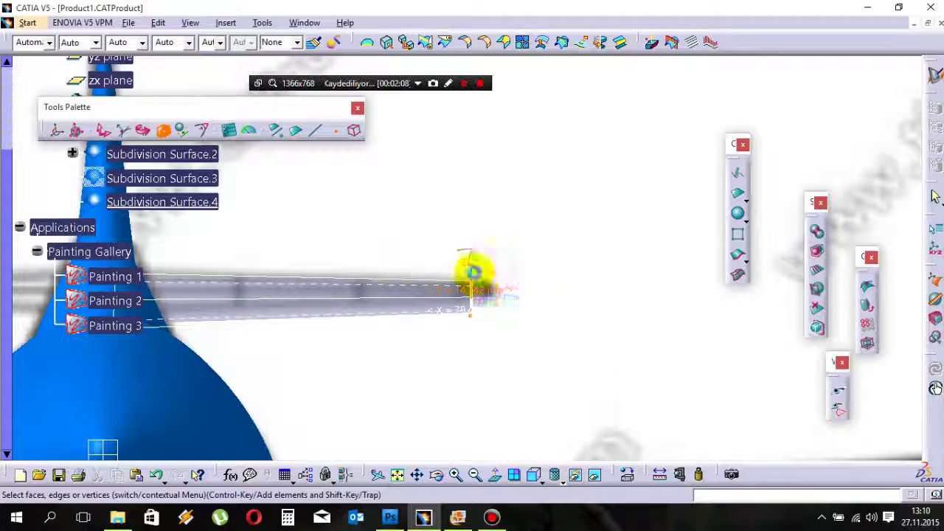
{"action": "right_click", "coordinate": [460, 222]}
{"action": "left_click", "coordinate": [474, 268]}
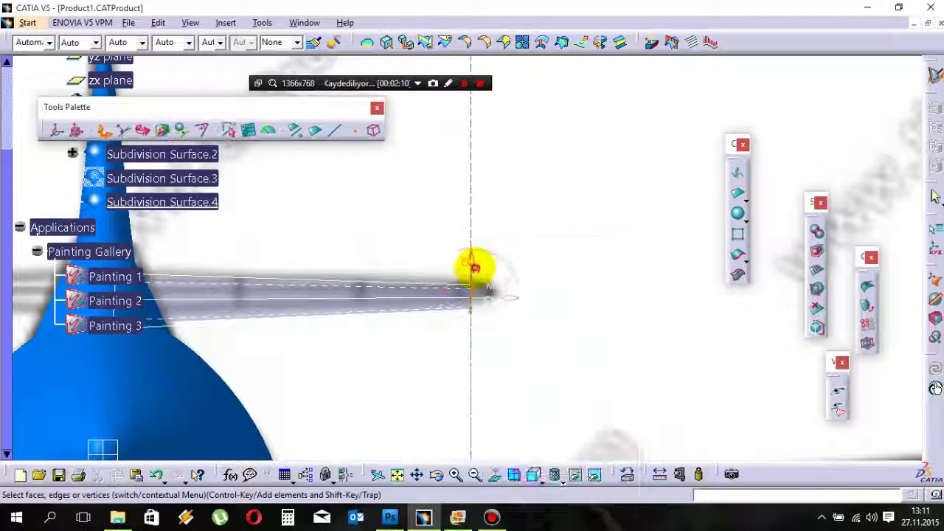
{"action": "middle_click_drag", "start_coordinate": [447, 195], "coordinate": [461, 243], "text": "ctrl"}
{"action": "left_click", "coordinate": [481, 152]}
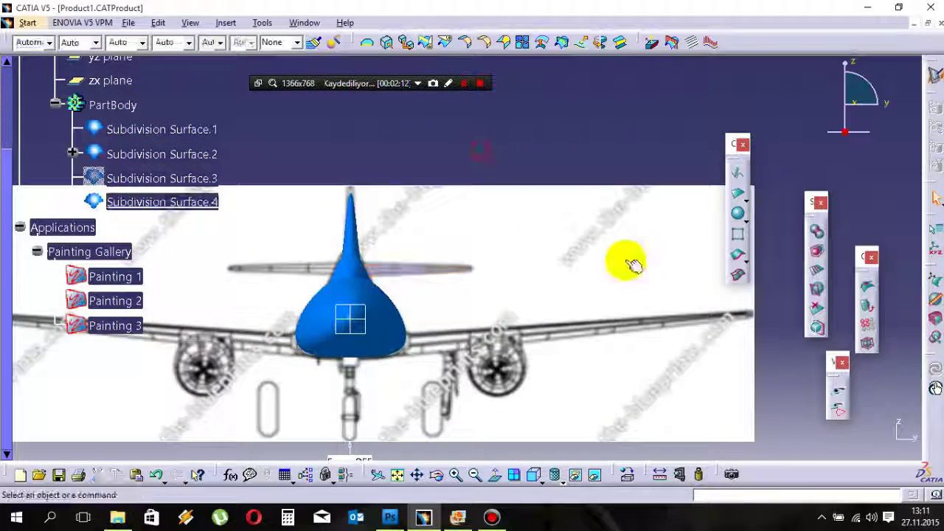
Step: Compare the tail surface with the top-view blueprint, then align its root-end vertices along Y in the front view
{"action": "left_click", "coordinate": [389, 163]}
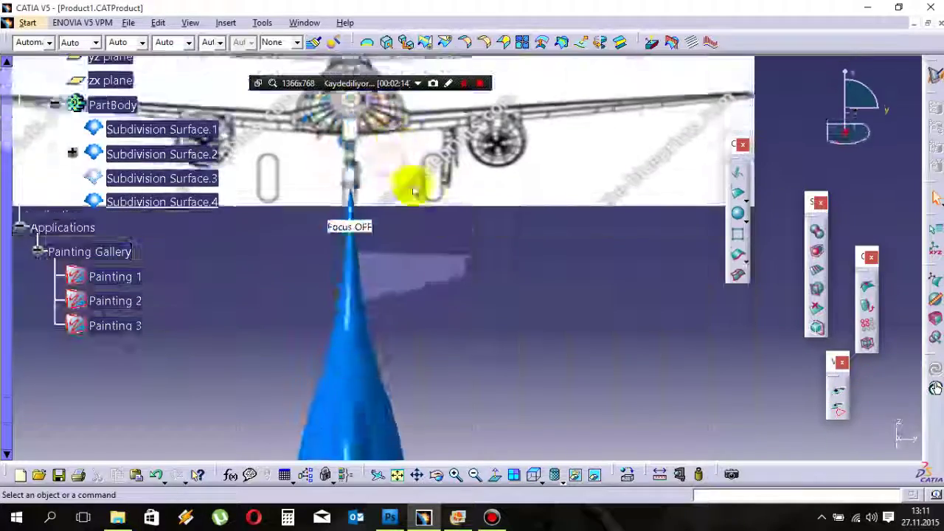
{"action": "middle_click_drag", "start_coordinate": [428, 273], "coordinate": [456, 259], "text": "ctrl"}
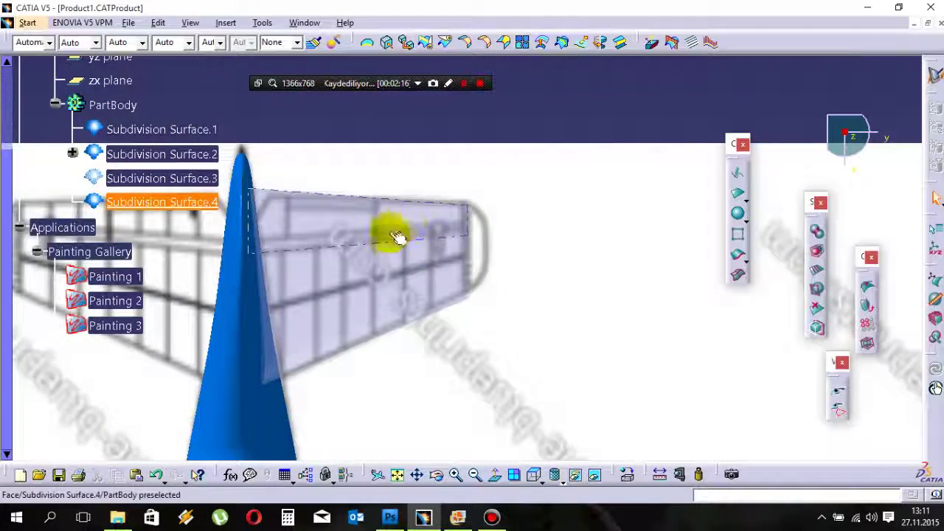
{"action": "middle_click_drag", "start_coordinate": [394, 235], "coordinate": [464, 217]}
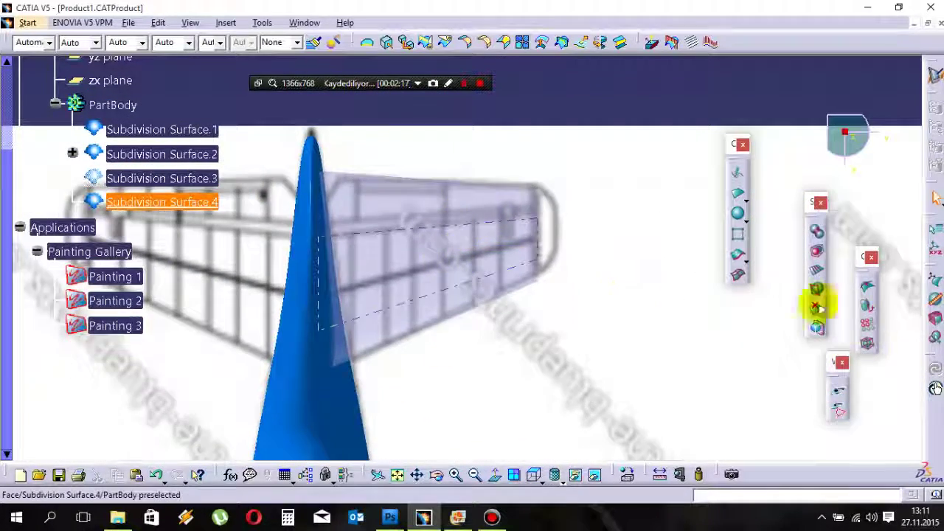
{"action": "left_click", "coordinate": [495, 439]}
{"action": "middle_click_drag", "start_coordinate": [508, 307], "coordinate": [486, 271], "text": "ctrl"}
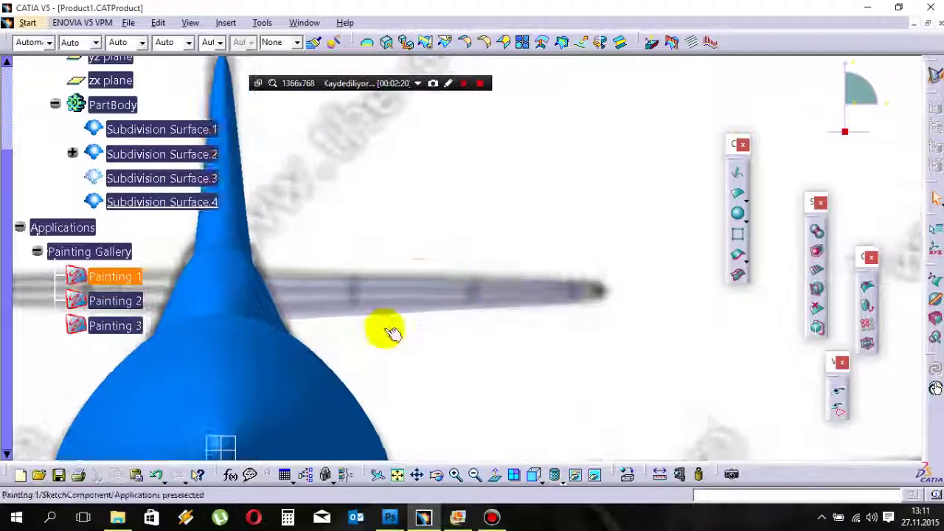
{"action": "double_click", "coordinate": [303, 300]}
{"action": "middle_click_drag", "start_coordinate": [314, 318], "coordinate": [401, 315]}
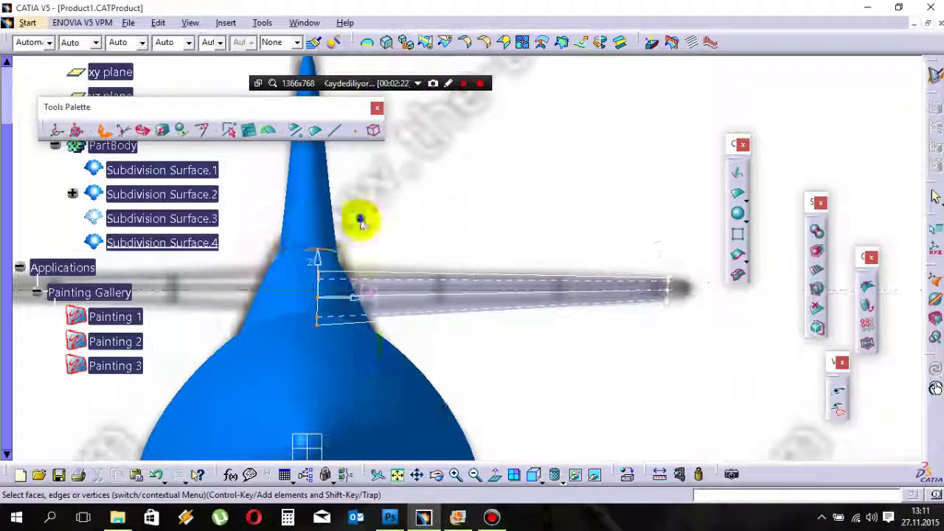
{"action": "right_click", "coordinate": [362, 223]}
{"action": "left_click", "coordinate": [413, 325]}
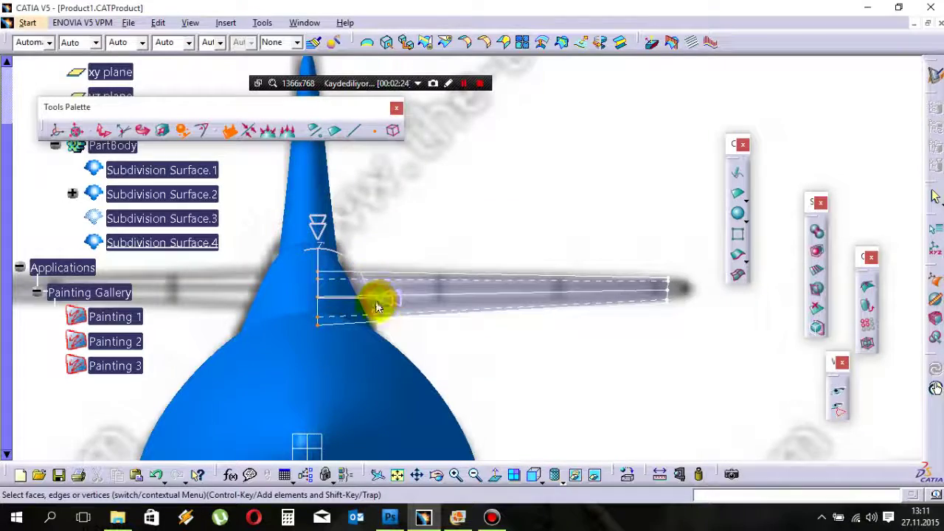
{"action": "left_click", "coordinate": [377, 305]}
{"action": "middle_click_drag", "start_coordinate": [377, 305], "coordinate": [346, 278]}
Step: Translate the root-end vertices up along Z to fit the blueprint tailplane, and finish editing the surface
{"action": "right_click", "coordinate": [411, 193]}
{"action": "left_click", "coordinate": [441, 242]}
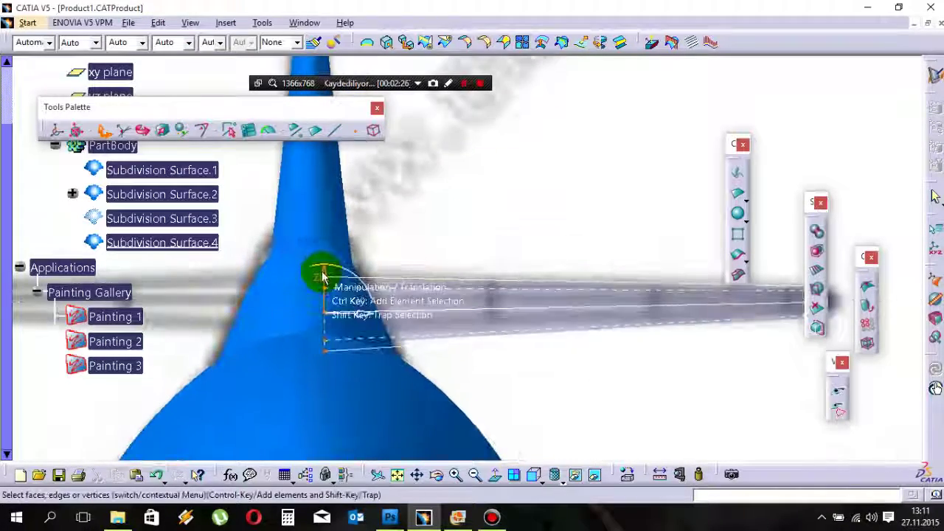
{"action": "left_click_drag", "start_coordinate": [323, 277], "coordinate": [321, 265]}
{"action": "middle_click_drag", "start_coordinate": [430, 242], "coordinate": [497, 275], "text": "ctrl"}
{"action": "middle_click_drag", "start_coordinate": [498, 275], "coordinate": [421, 271]}
{"action": "key", "text": "Escape"}
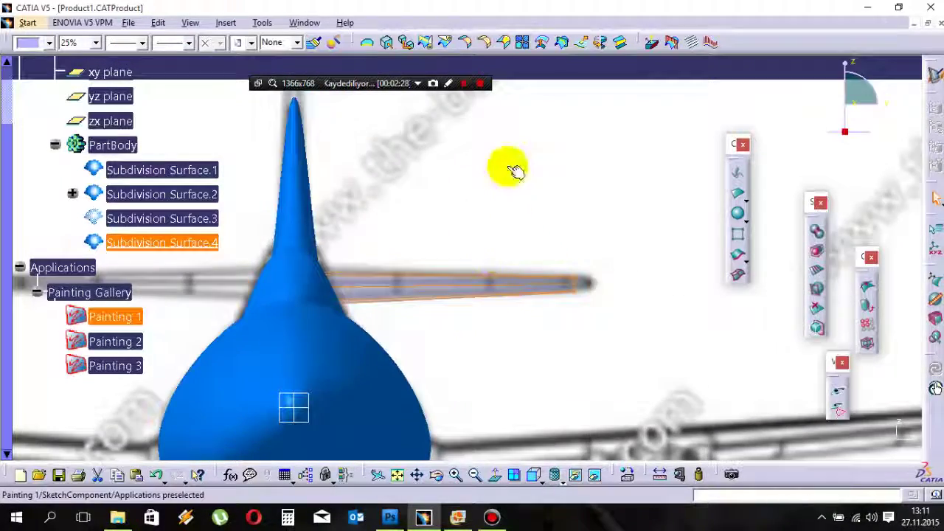
Step: Translate all elements of the tail surface along Z to centre it on the front-view tailplane, and save the product
{"action": "mouse_move", "coordinate": [509, 168]}
{"action": "middle_mouse_down", "text": "ctrl"}
{"action": "mouse_move", "coordinate": [509, 207]}
{"action": "mouse_move", "coordinate": [509, 178]}
{"action": "middle_mouse_up", "text": "ctrl"}
{"action": "double_click", "coordinate": [476, 277]}
{"action": "right_click", "coordinate": [452, 205]}
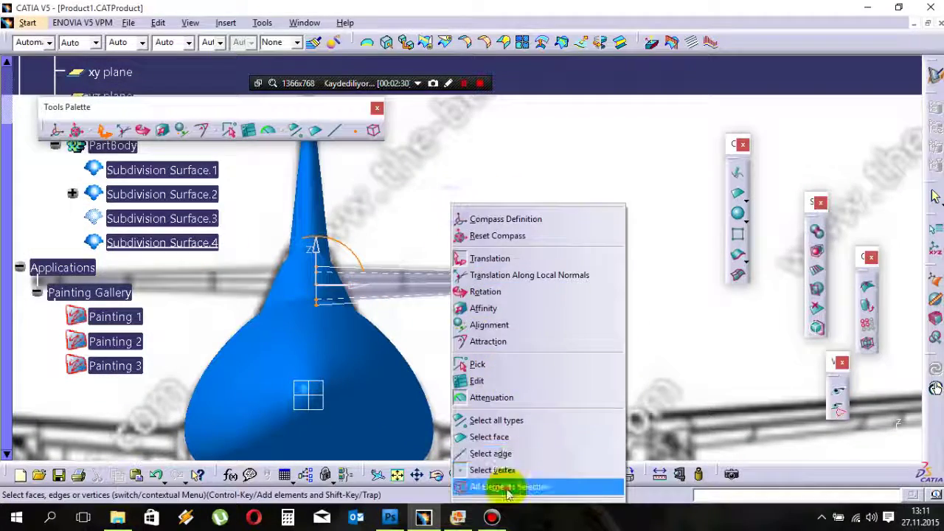
{"action": "left_click", "coordinate": [508, 489]}
{"action": "right_click", "coordinate": [438, 200]}
{"action": "left_click", "coordinate": [468, 253]}
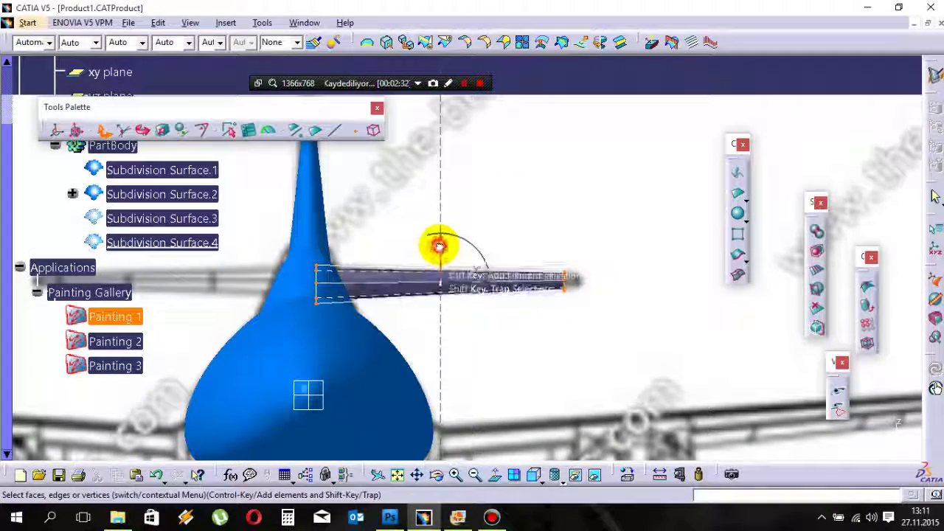
{"action": "middle_click_drag", "start_coordinate": [474, 149], "coordinate": [484, 202], "text": "ctrl"}
{"action": "key", "text": "ctrl+s"}
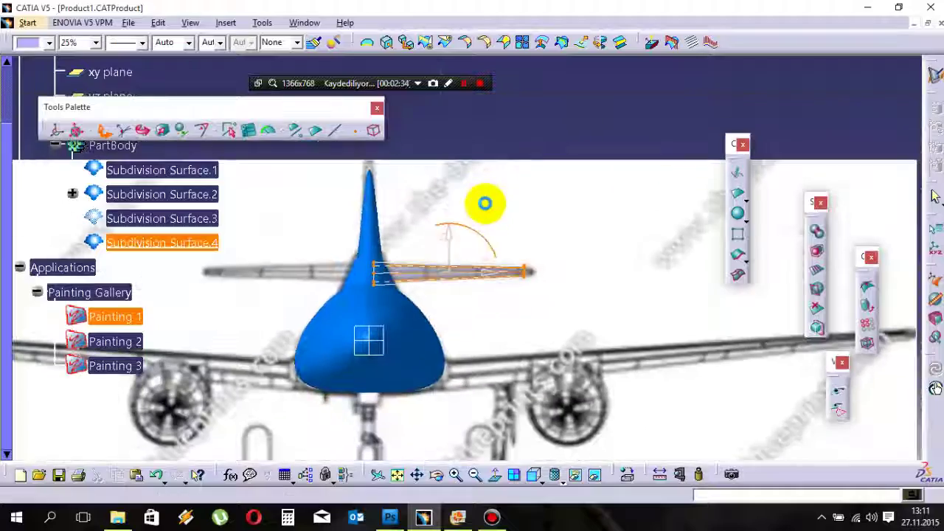
{"action": "left_click", "coordinate": [540, 130]}
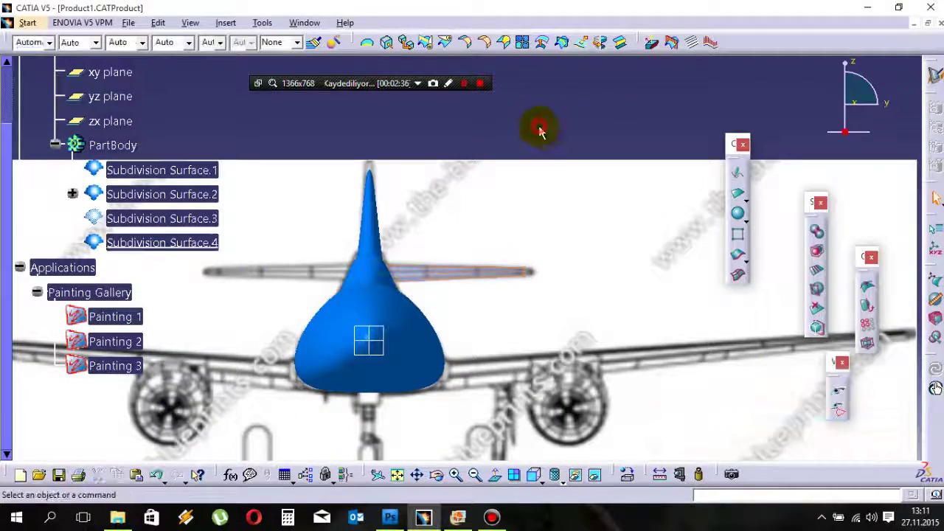
Step: Turn on edge display through view customization and extrude the end face at the tailplane's tip
{"action": "left_click", "coordinate": [495, 145]}
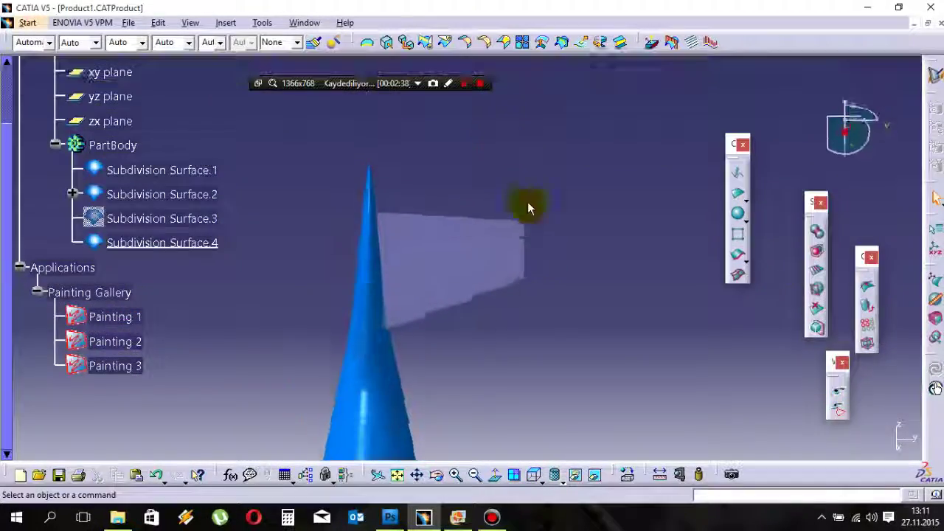
{"action": "middle_click_drag", "start_coordinate": [529, 209], "coordinate": [474, 238], "text": "ctrl"}
{"action": "left_click", "coordinate": [816, 251]}
{"action": "middle_click_drag", "start_coordinate": [474, 295], "coordinate": [473, 244]}
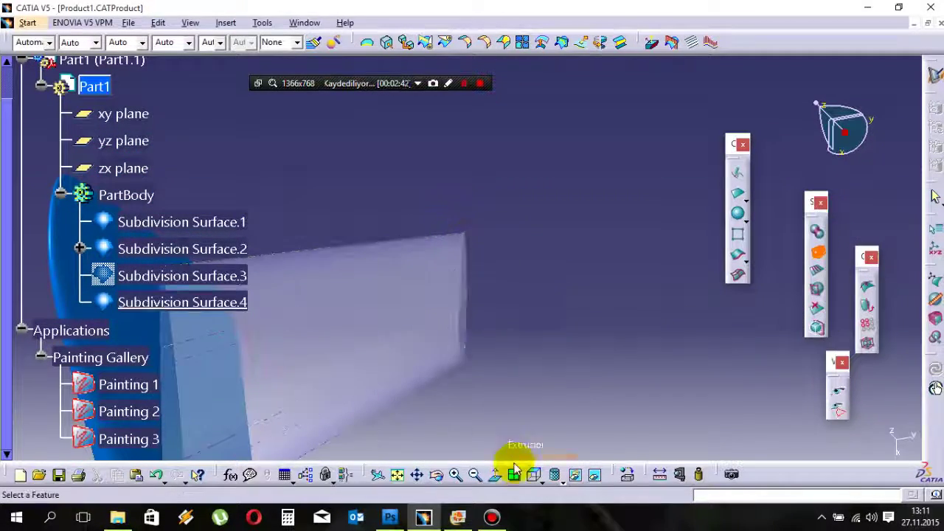
{"action": "left_click", "coordinate": [576, 491]}
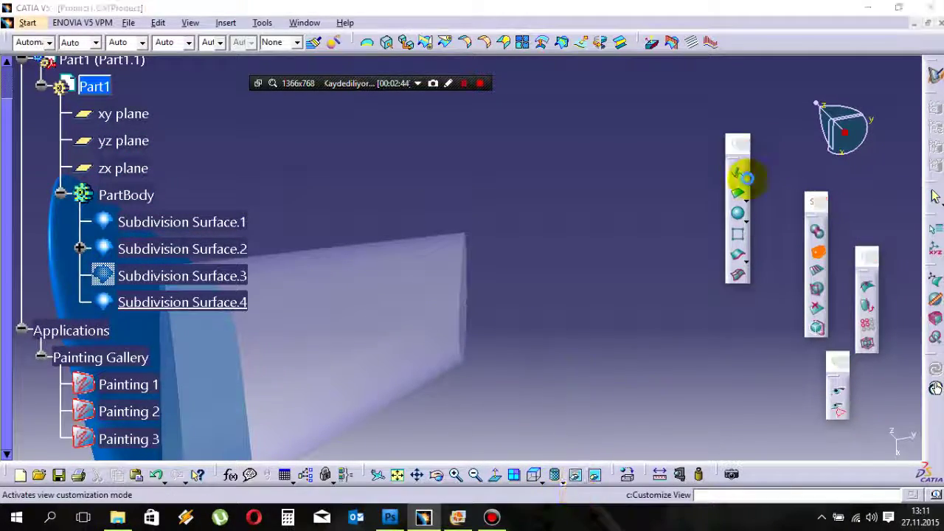
{"action": "left_click", "coordinate": [811, 46]}
{"action": "left_click", "coordinate": [838, 464]}
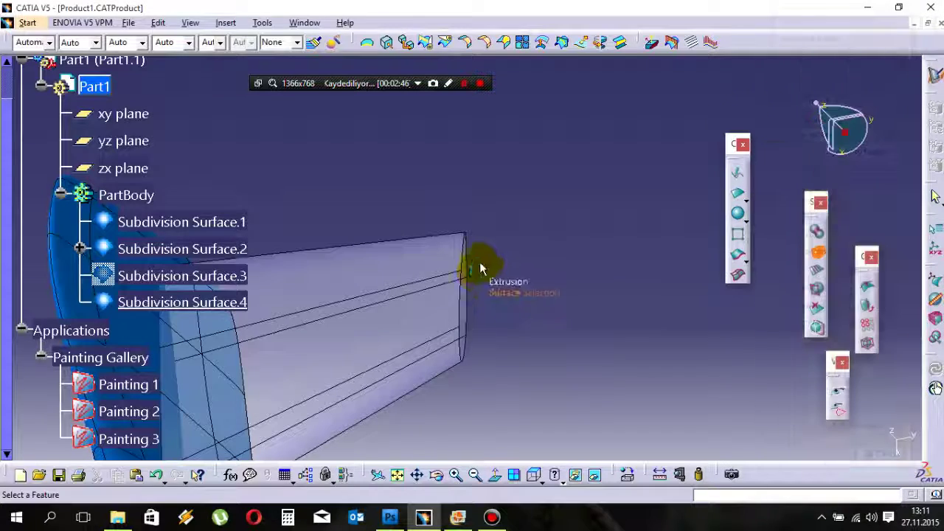
{"action": "left_click", "coordinate": [481, 264]}
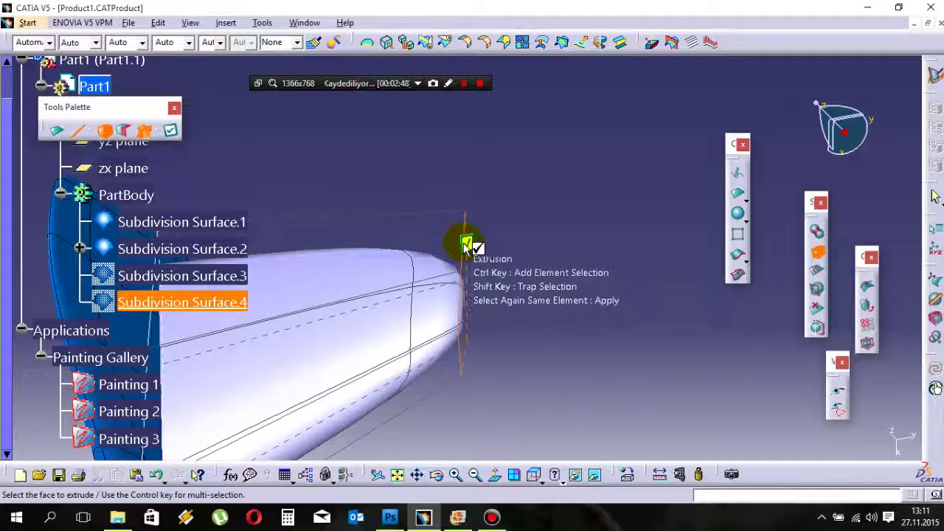
{"action": "left_click", "coordinate": [467, 247]}
Step: Align the extruded tip vertices along Y in the top view over the blueprint, and save the product
{"action": "left_click", "coordinate": [838, 394]}
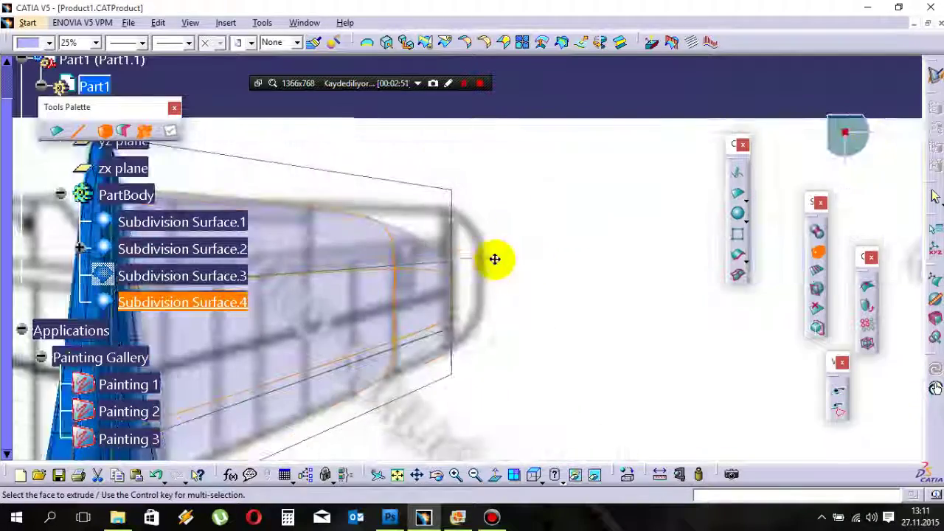
{"action": "middle_click_drag", "start_coordinate": [495, 259], "coordinate": [564, 280]}
{"action": "left_click", "coordinate": [525, 310]}
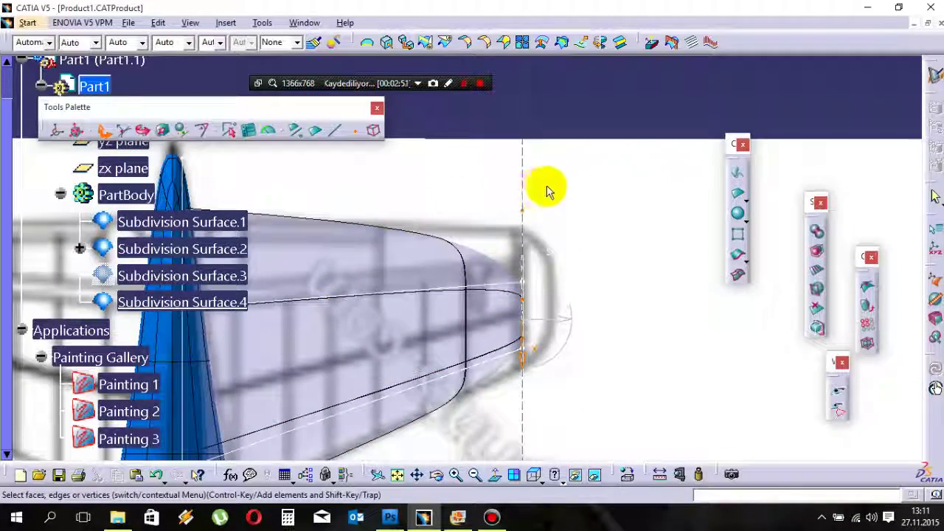
{"action": "right_click", "coordinate": [549, 178]}
{"action": "left_click", "coordinate": [580, 230]}
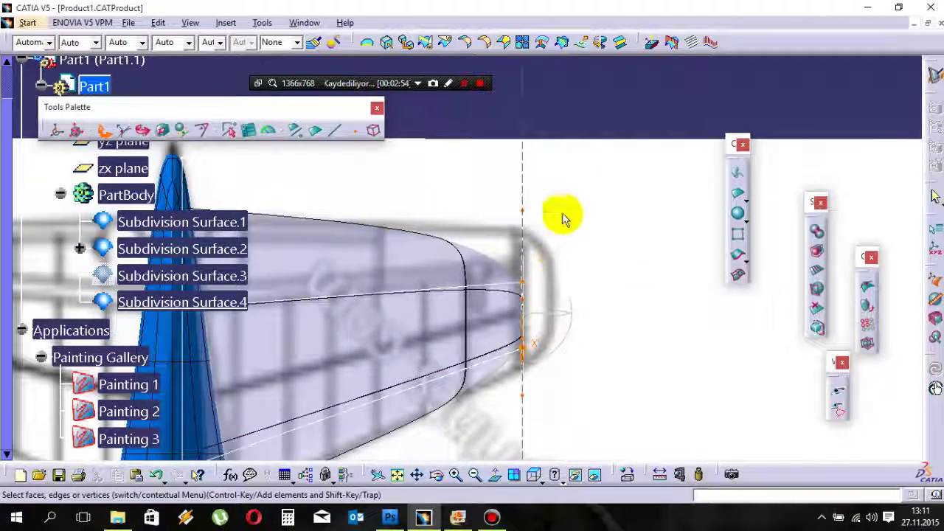
{"action": "right_click", "coordinate": [599, 195]}
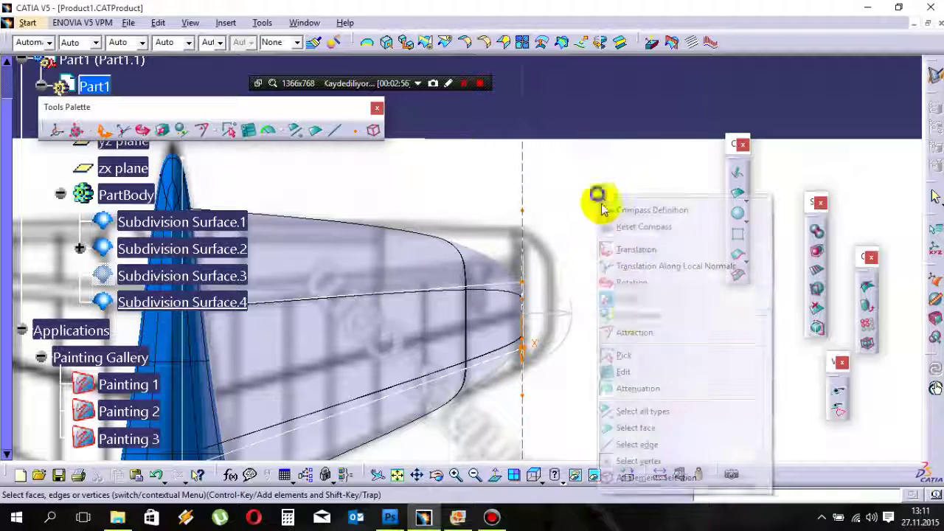
{"action": "left_click", "coordinate": [633, 318]}
{"action": "left_click", "coordinate": [565, 318]}
{"action": "left_click", "coordinate": [602, 182]}
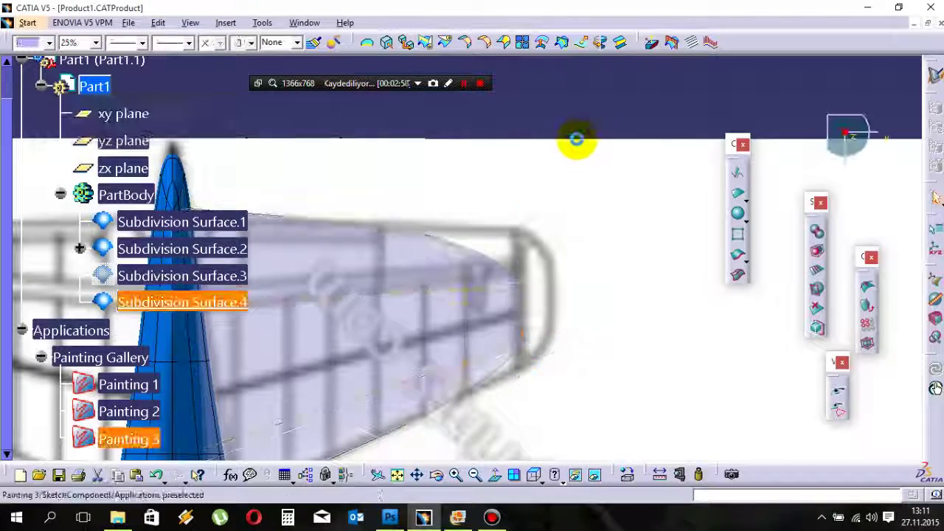
{"action": "key", "text": "ctrl+s"}
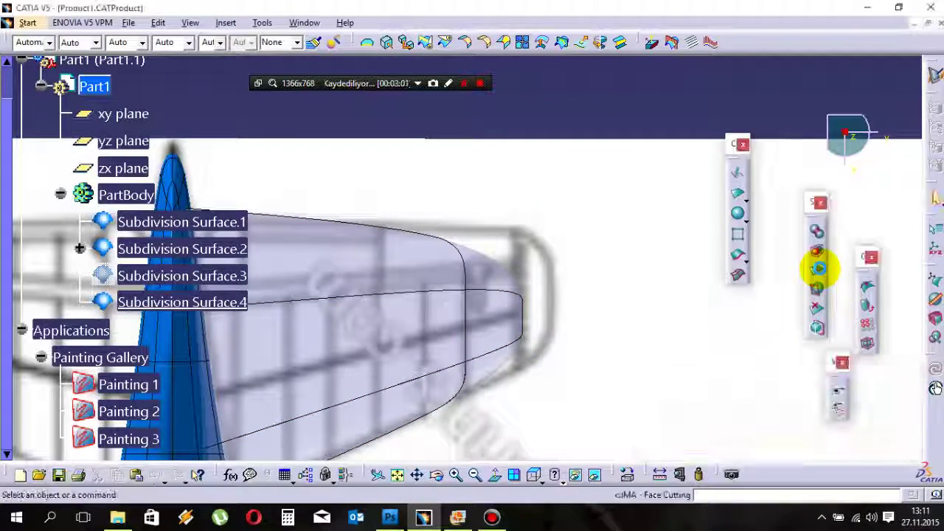
Step: Cut the tailplane's faces with Face Cutting, using cut manipulation to place the new chordwise section close to the tip
{"action": "left_click", "coordinate": [817, 270]}
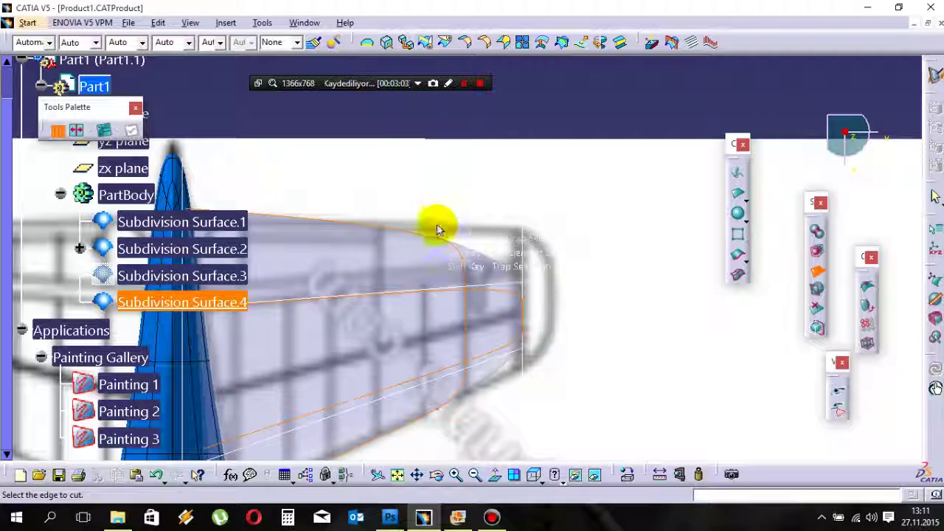
{"action": "middle_click_drag", "start_coordinate": [449, 217], "coordinate": [476, 331], "text": "ctrl"}
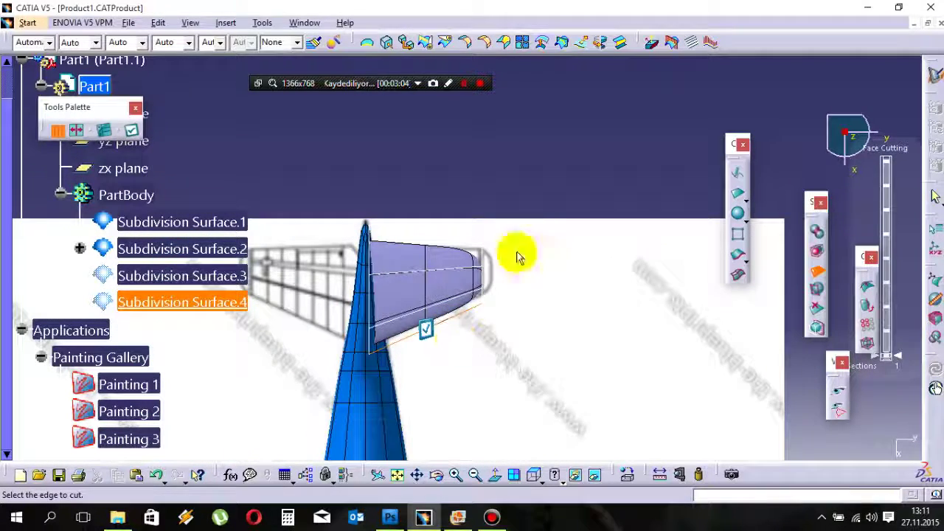
{"action": "middle_click_drag", "start_coordinate": [485, 342], "coordinate": [384, 240], "text": "ctrl"}
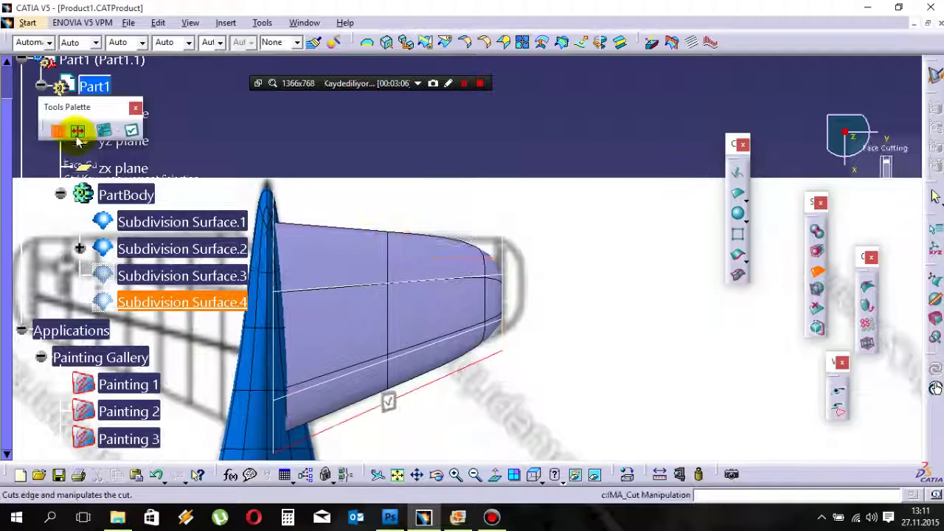
{"action": "left_click", "coordinate": [77, 133]}
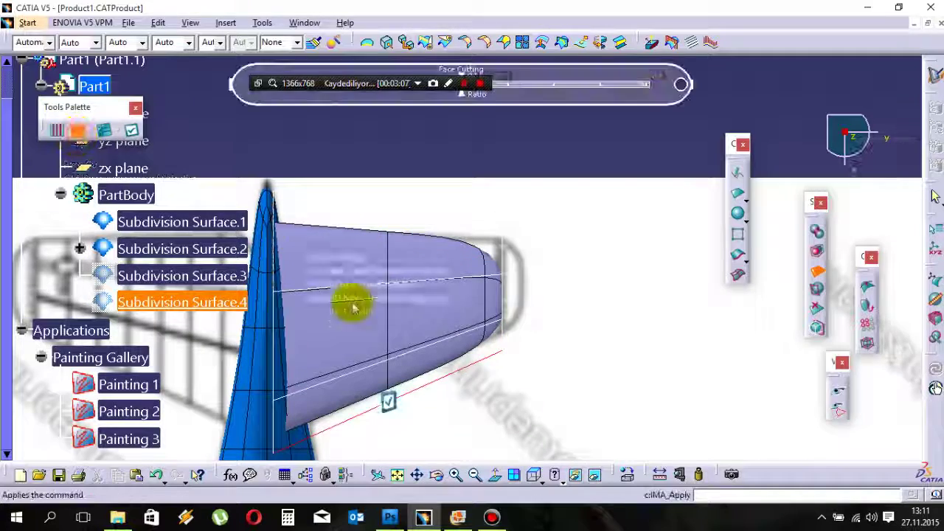
{"action": "left_click", "coordinate": [488, 366]}
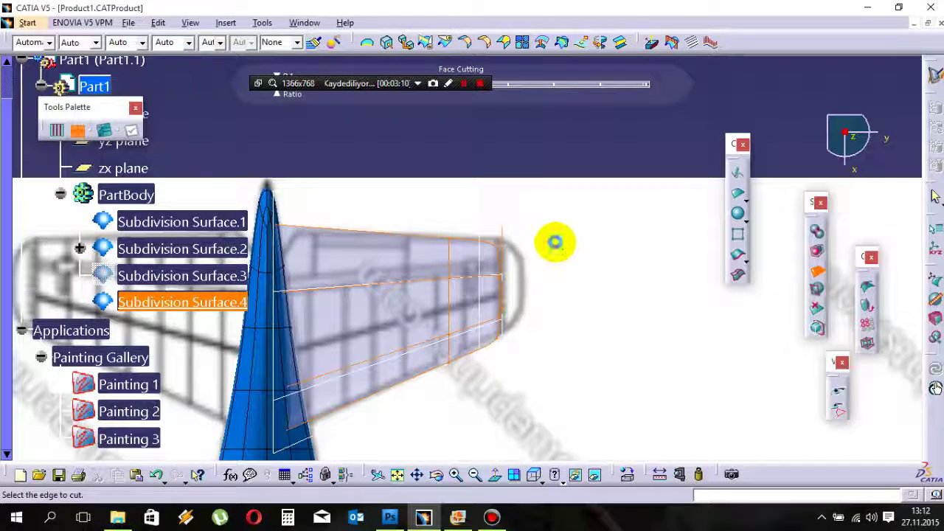
{"action": "left_click", "coordinate": [556, 242]}
Step: Edit the tailplane surface and translate the two outermost rows of tip vertices outward along Y over the top-view blueprint
{"action": "middle_click_drag", "start_coordinate": [548, 285], "coordinate": [542, 150], "text": "ctrl"}
{"action": "right_click", "coordinate": [541, 150]}
{"action": "left_click", "coordinate": [577, 210]}
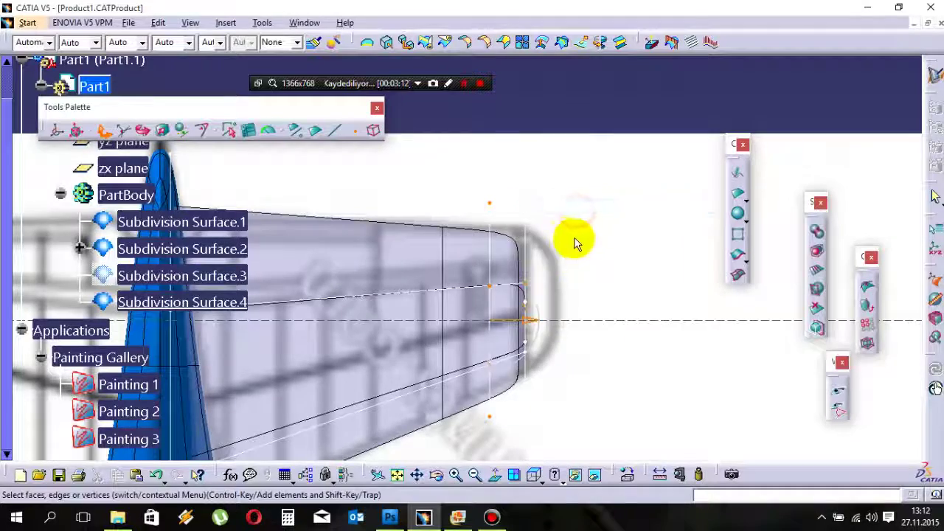
{"action": "middle_click_drag", "start_coordinate": [575, 239], "coordinate": [559, 227], "text": "ctrl"}
{"action": "right_click", "coordinate": [547, 209]}
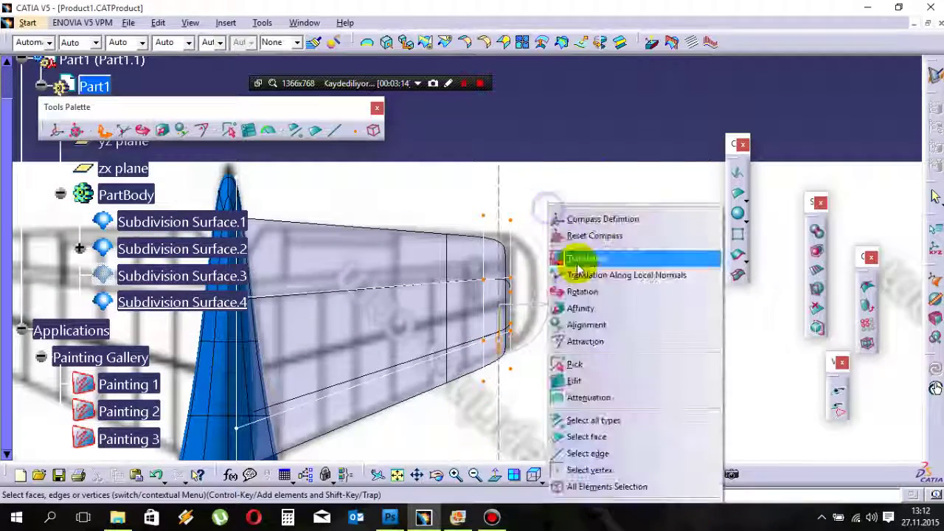
{"action": "left_click", "coordinate": [574, 258]}
{"action": "middle_click_drag", "start_coordinate": [553, 301], "coordinate": [555, 284], "text": "ctrl"}
{"action": "left_click_drag", "start_coordinate": [558, 319], "coordinate": [608, 312]}
Step: Scale the tip vertices with Affinity along the chord to fit the blueprint outline, finish editing, and save the product
{"action": "right_click", "coordinate": [587, 207]}
{"action": "left_click", "coordinate": [632, 309]}
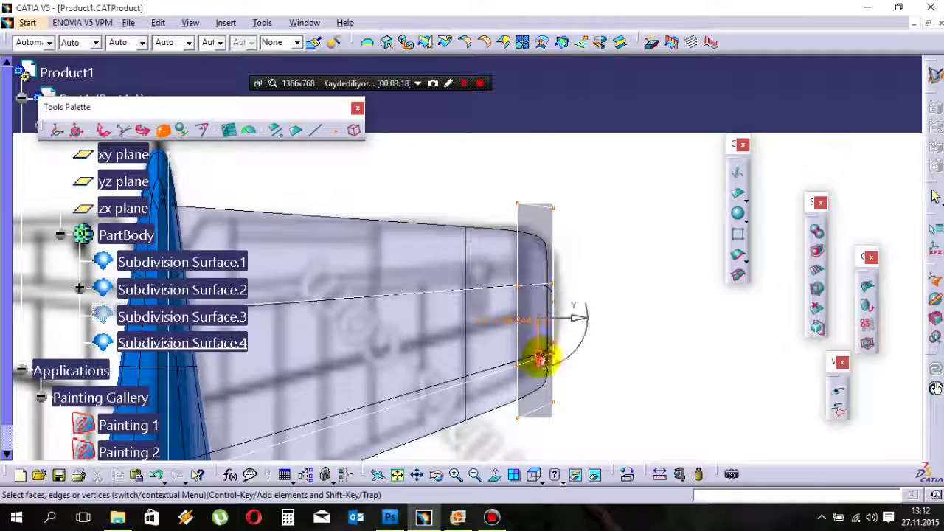
{"action": "left_click_drag", "start_coordinate": [542, 360], "coordinate": [542, 328]}
{"action": "right_click", "coordinate": [596, 230]}
{"action": "left_click", "coordinate": [626, 281]}
{"action": "middle_click_drag", "start_coordinate": [583, 157], "coordinate": [593, 177], "text": "ctrl"}
{"action": "left_click", "coordinate": [592, 177]}
{"action": "left_click", "coordinate": [588, 143]}
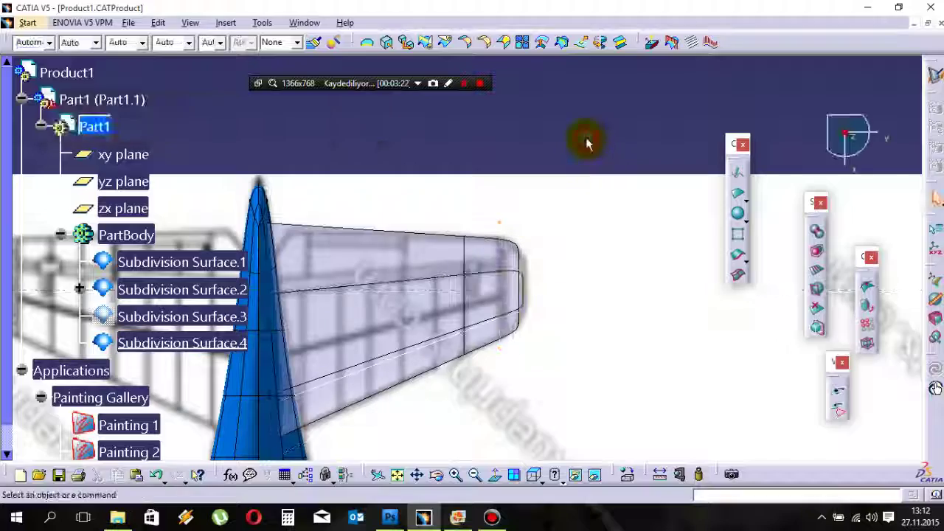
{"action": "left_click", "coordinate": [753, 378]}
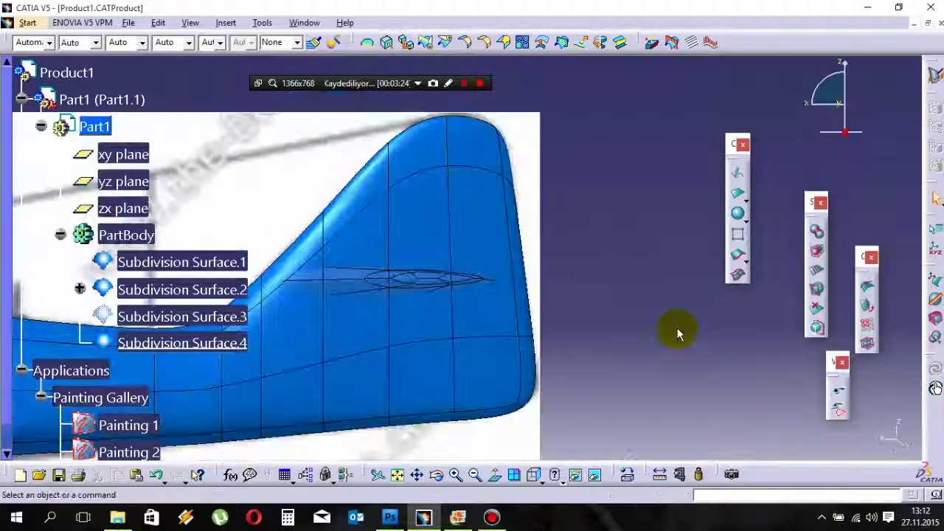
{"action": "left_click", "coordinate": [319, 372]}
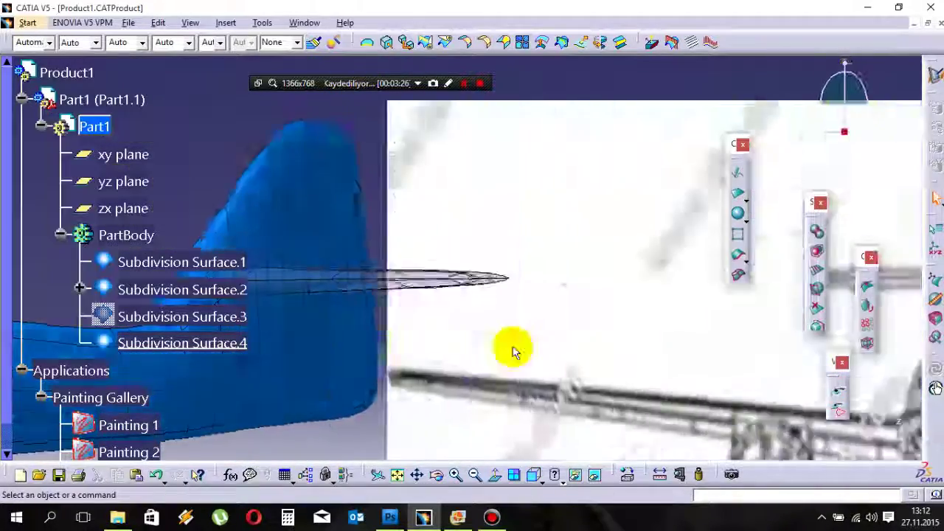
{"action": "key", "text": "ctrl+s"}
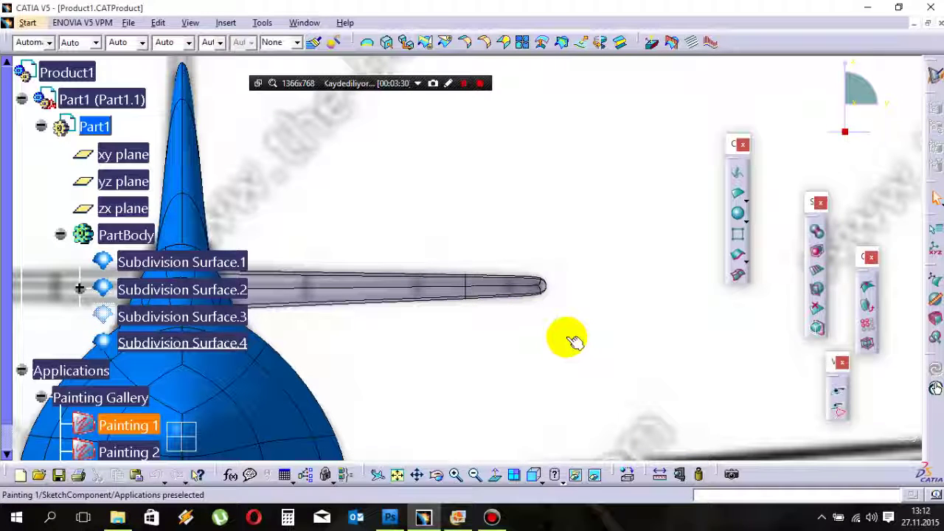
Step: Scale the tailplane's tip vertices along Z with Affinity in the front view over the blueprint, and save the product
{"action": "middle_click_drag", "start_coordinate": [585, 367], "coordinate": [539, 314]}
{"action": "double_click", "coordinate": [508, 301]}
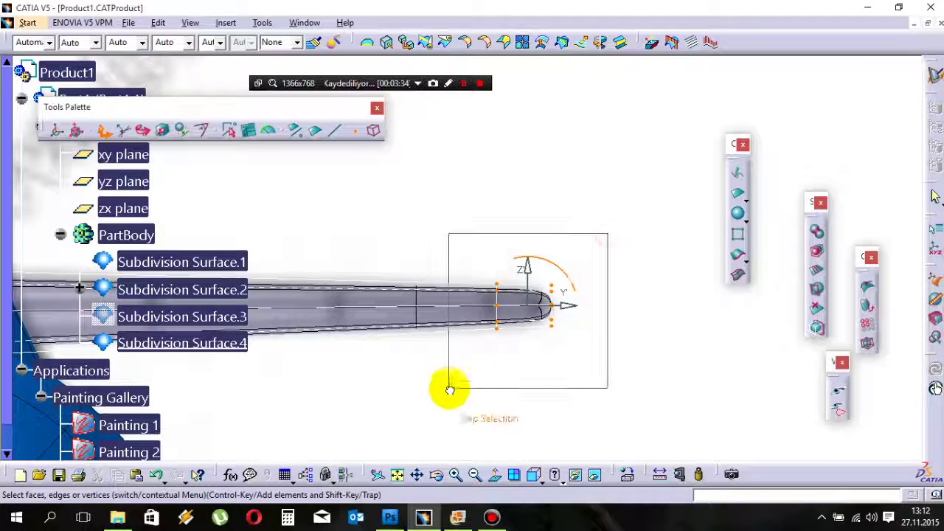
{"action": "right_click", "coordinate": [538, 188]}
{"action": "left_click", "coordinate": [574, 292]}
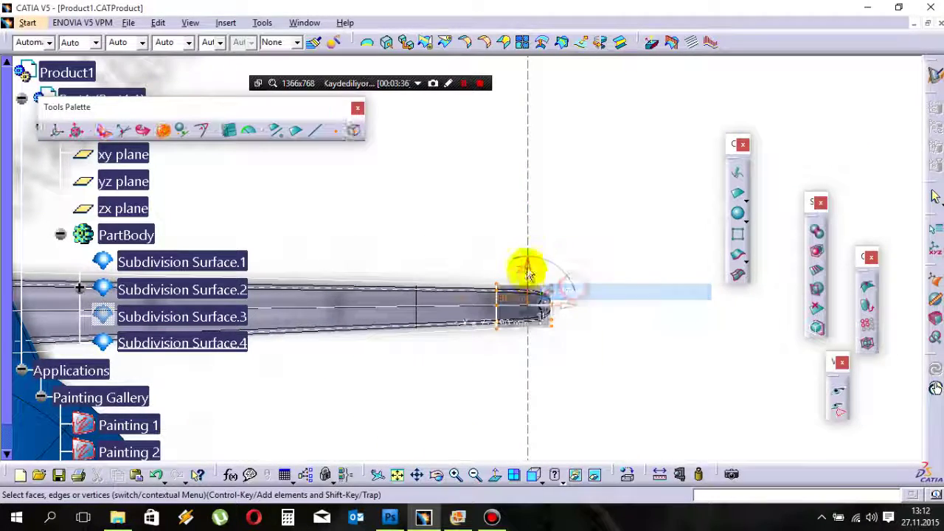
{"action": "left_click_drag", "start_coordinate": [528, 268], "coordinate": [533, 275]}
{"action": "middle_click_drag", "start_coordinate": [511, 211], "coordinate": [520, 269]}
{"action": "left_click", "coordinate": [557, 177]}
{"action": "left_click", "coordinate": [535, 147]}
{"action": "key", "text": "ctrl+s"}
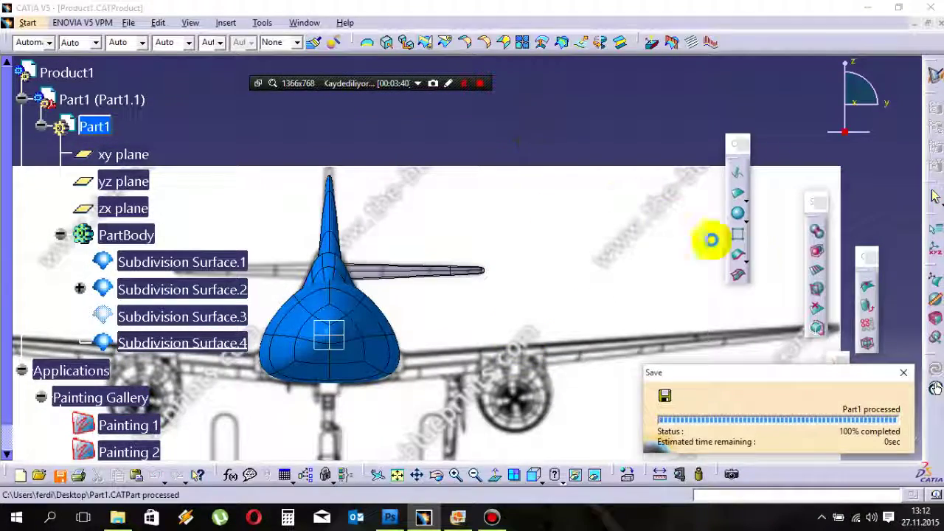
{"action": "left_click", "coordinate": [841, 391]}
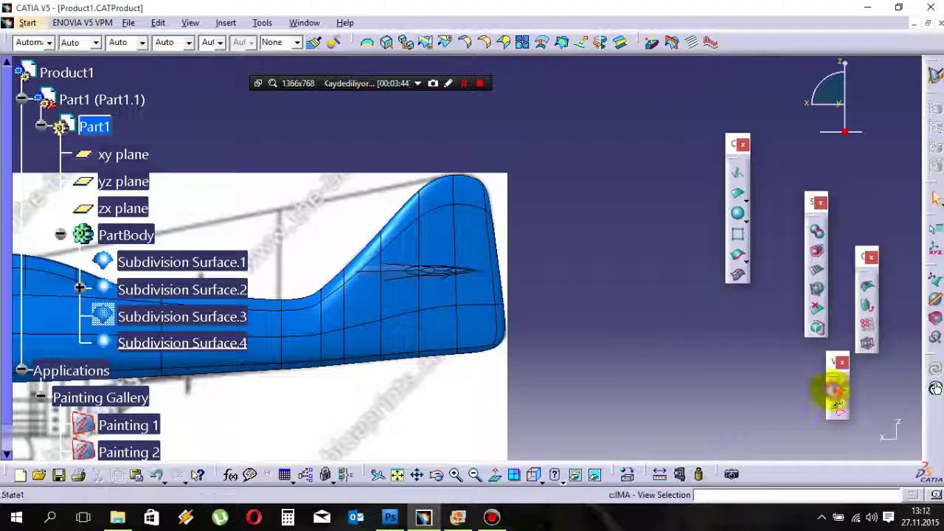
{"action": "left_click", "coordinate": [466, 156]}
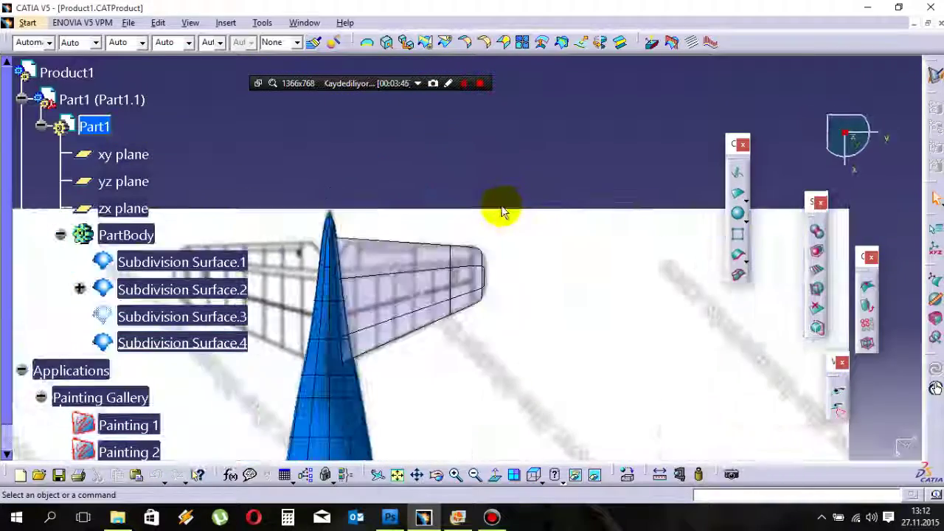
{"action": "mouse_move", "coordinate": [426, 271]}
{"action": "middle_mouse_down"}
{"action": "mouse_move", "coordinate": [421, 322]}
{"action": "mouse_move", "coordinate": [428, 255]}
{"action": "mouse_move", "coordinate": [386, 229]}
{"action": "mouse_move", "coordinate": [462, 332]}
{"action": "mouse_move", "coordinate": [424, 287]}
{"action": "middle_mouse_up"}
{"action": "right_click", "coordinate": [228, 316]}
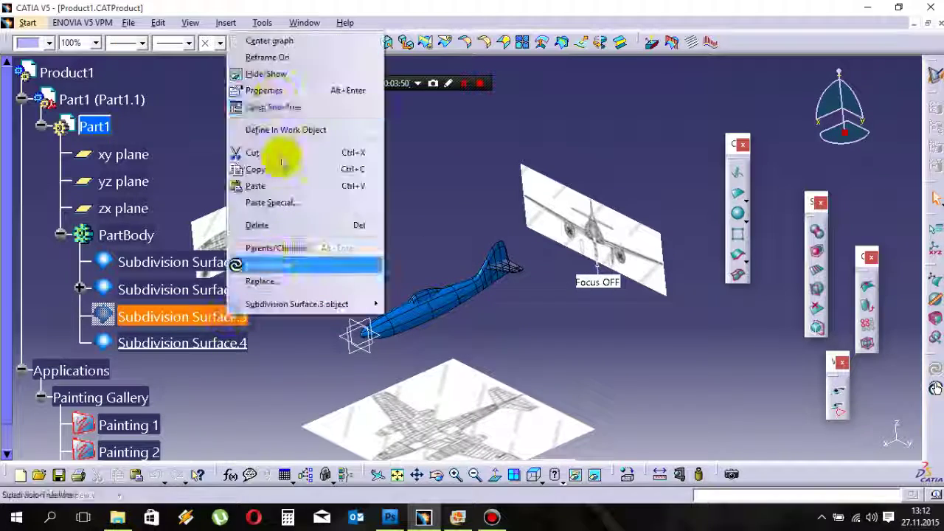
{"action": "left_click", "coordinate": [292, 93]}
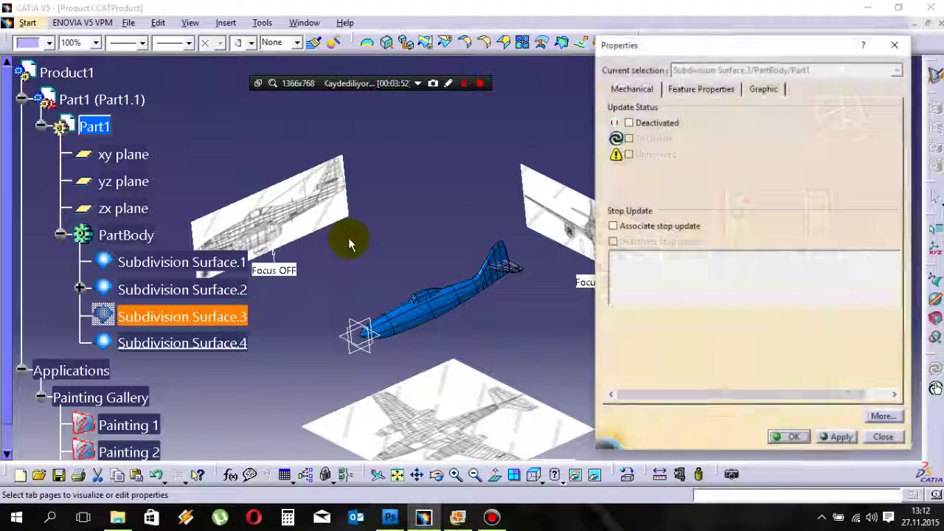
{"action": "left_click", "coordinate": [884, 436]}
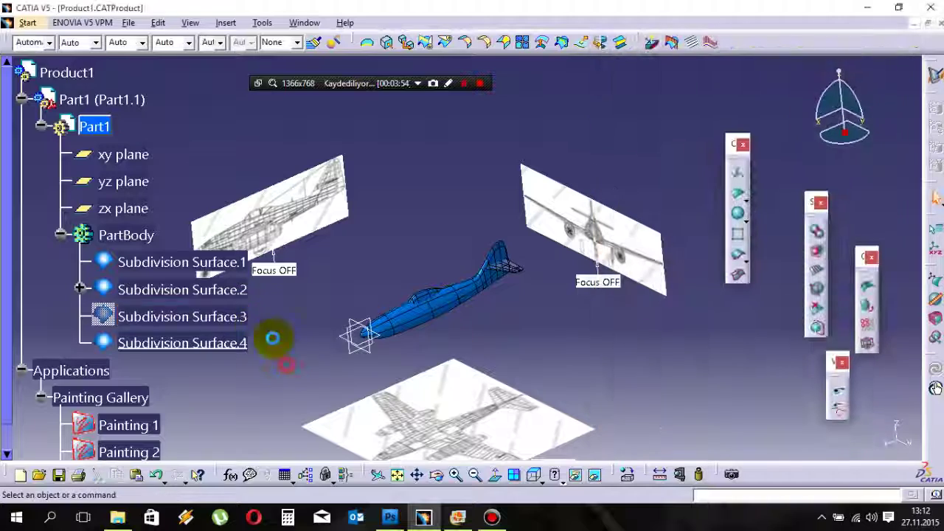
Step: Show the hidden wing surface, Subdivision Surface.3, and save the product
{"action": "right_click", "coordinate": [247, 317]}
{"action": "left_click", "coordinate": [283, 76]}
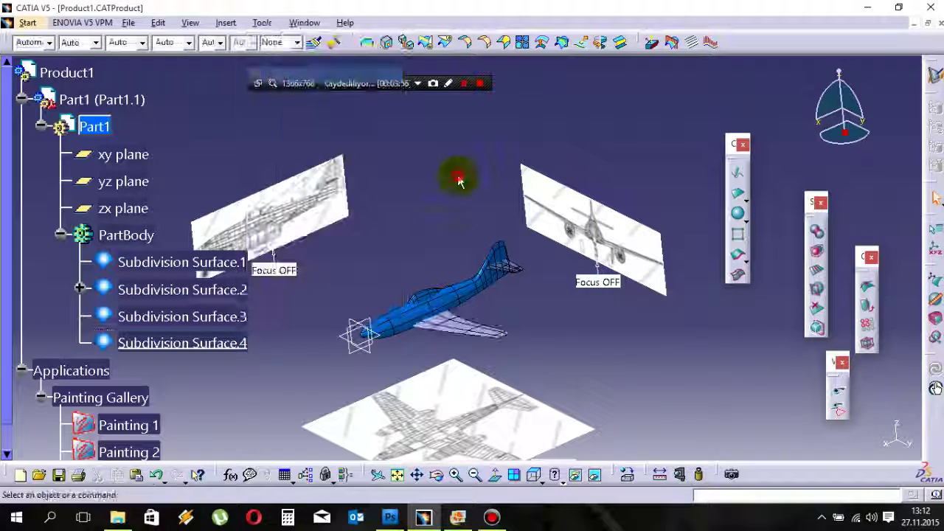
{"action": "middle_click_drag", "start_coordinate": [460, 180], "coordinate": [467, 246]}
{"action": "key", "text": "ctrl+s"}
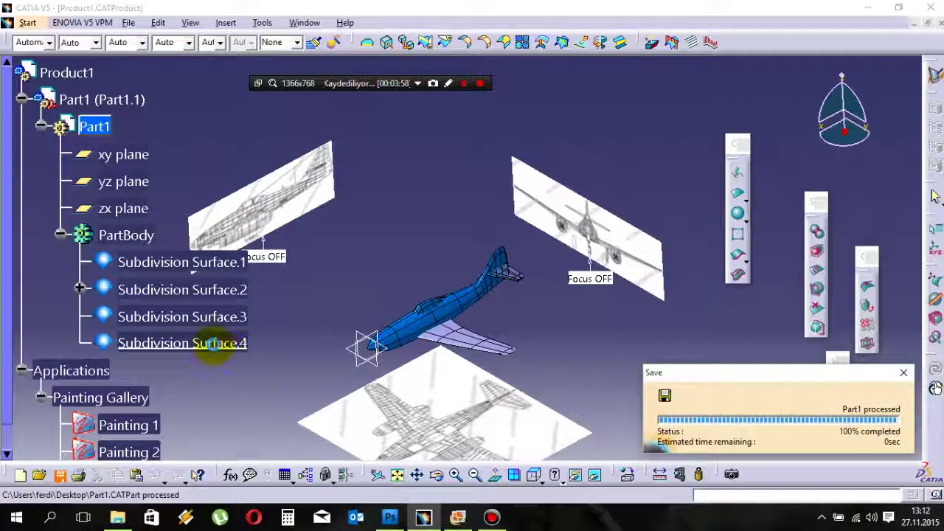
Step: Set the opacity of the tailplane surface, Subdivision Surface.4, to 100%
{"action": "left_click", "coordinate": [212, 344]}
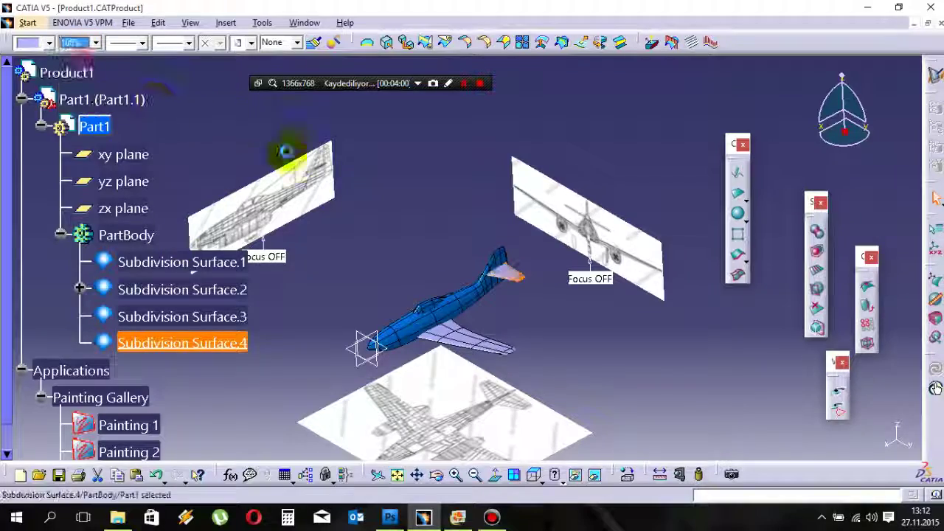
{"action": "middle_click_drag", "start_coordinate": [476, 300], "coordinate": [354, 223]}
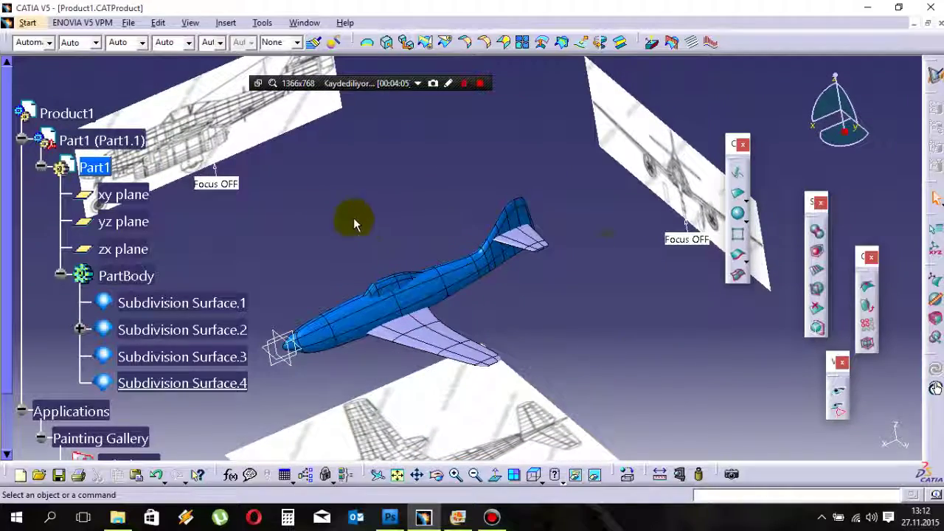
Step: Mirror the wing surface, Subdivision Surface.3, about the zx plane with a subdivision symmetry
{"action": "left_click", "coordinate": [874, 308]}
{"action": "middle_click_drag", "start_coordinate": [391, 329], "coordinate": [440, 306]}
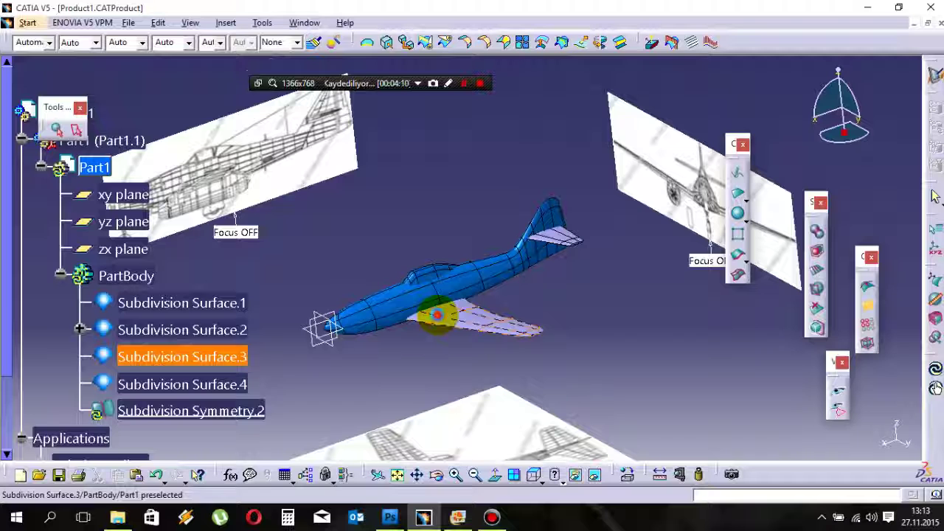
{"action": "left_click", "coordinate": [317, 348]}
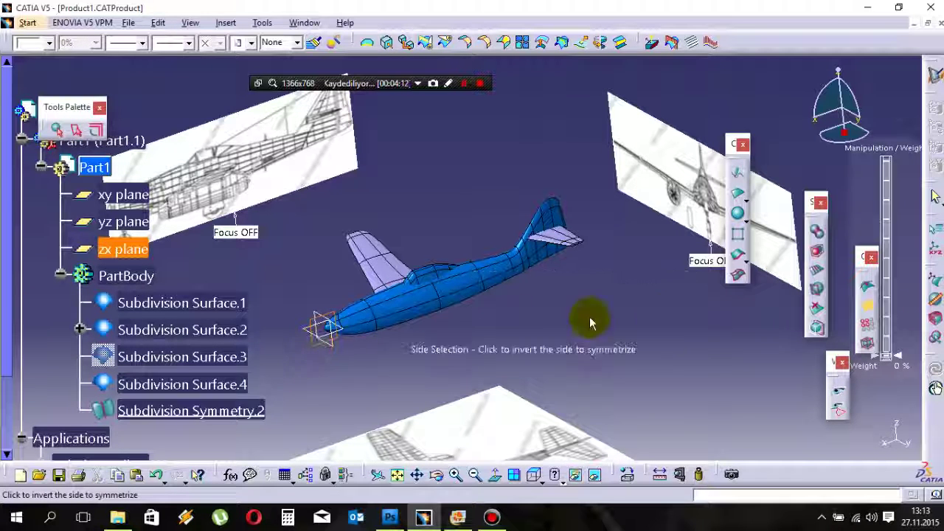
{"action": "right_click", "coordinate": [665, 302]}
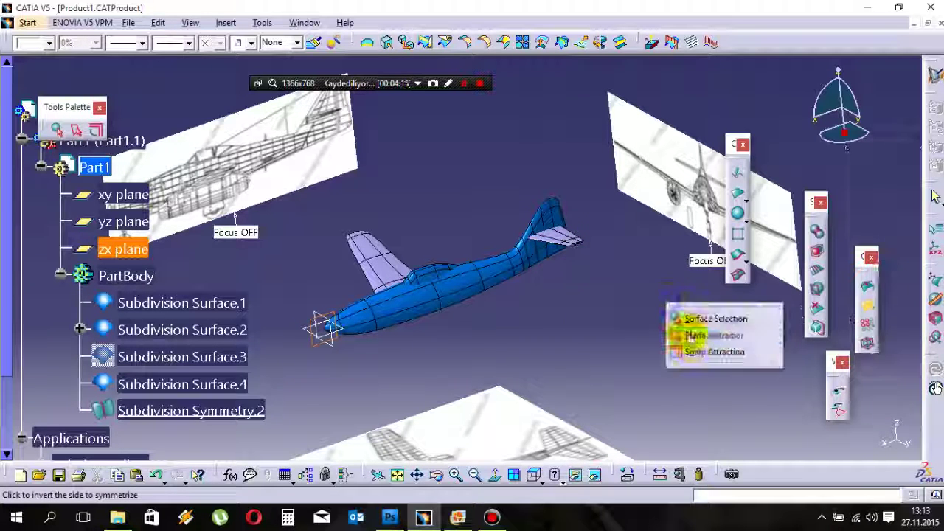
{"action": "left_click", "coordinate": [643, 5]}
{"action": "key", "text": "Escape"}
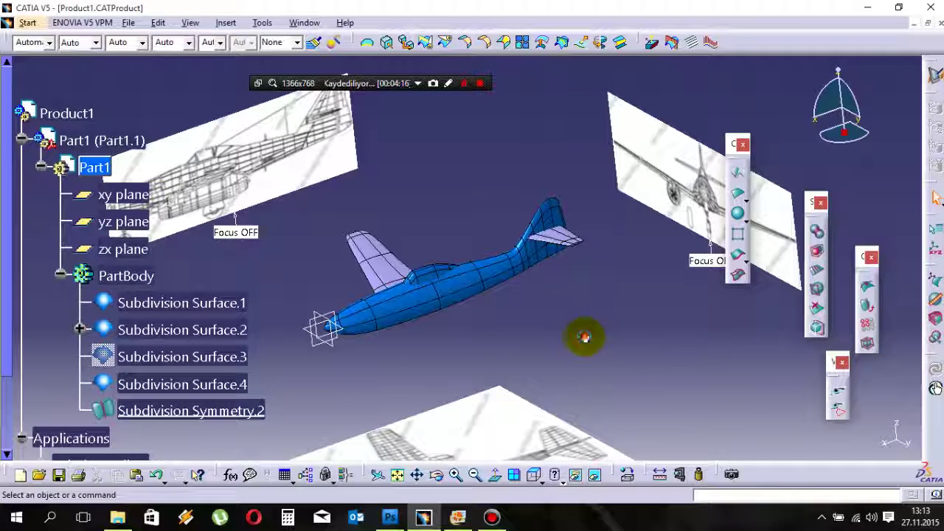
Step: Mirror the tailplane surface, Subdivision Surface.4, about the zx plane with a subdivision symmetry
{"action": "left_click", "coordinate": [868, 310]}
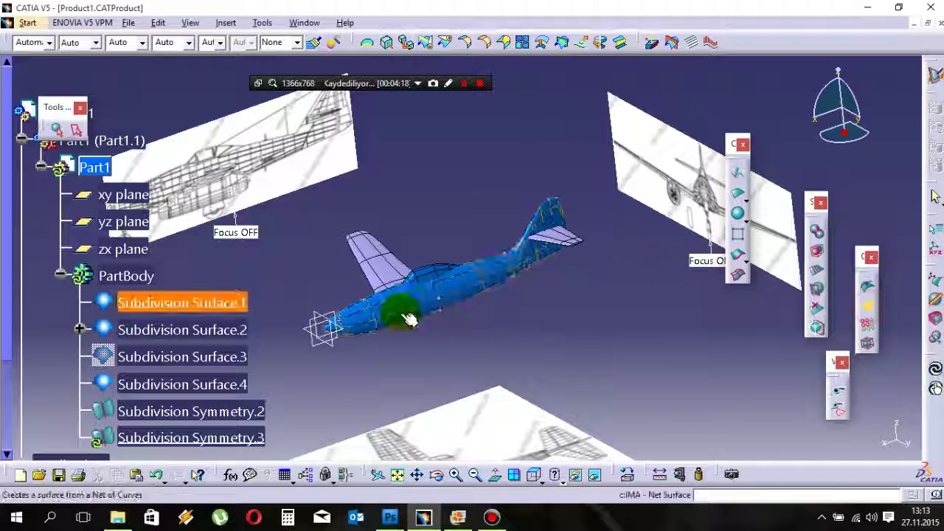
{"action": "left_click", "coordinate": [559, 240]}
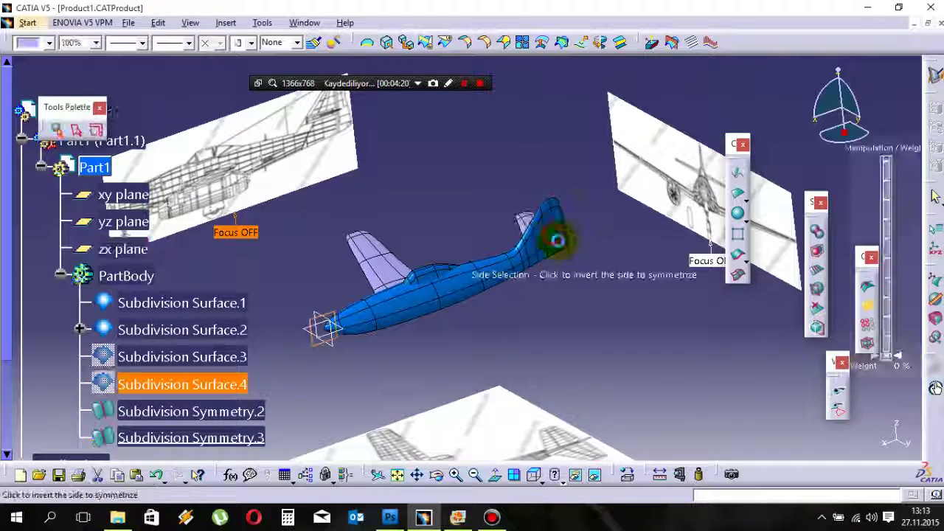
{"action": "key", "text": "Escape"}
Step: Show the hidden original wing surface, Subdivision Surface.3, from the parents and children of Subdivision Symmetry.2
{"action": "right_click", "coordinate": [167, 418]}
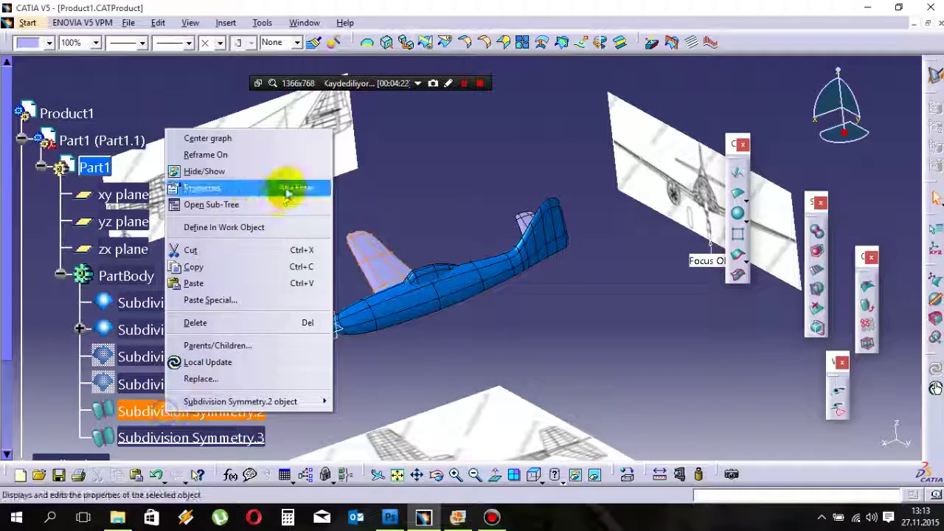
{"action": "right_click", "coordinate": [133, 356]}
{"action": "right_click", "coordinate": [172, 412]}
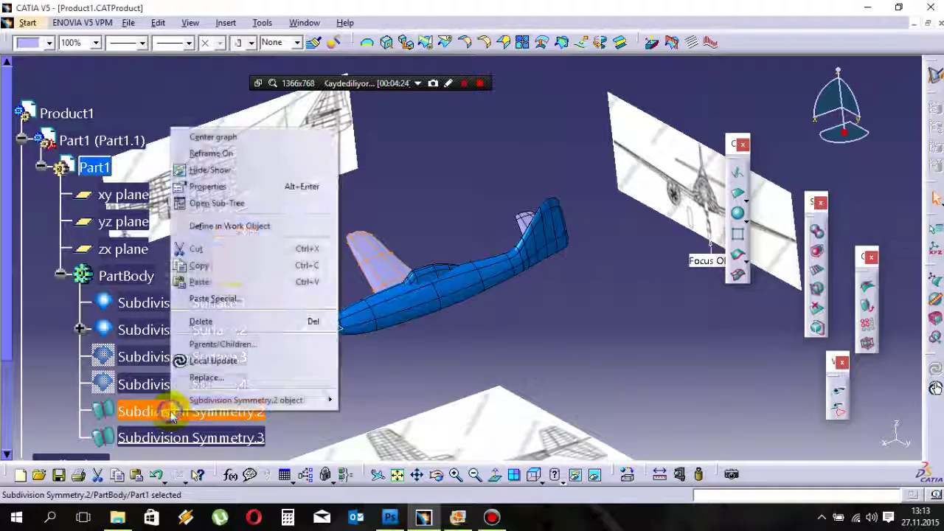
{"action": "left_click", "coordinate": [221, 344]}
{"action": "right_click", "coordinate": [731, 356]}
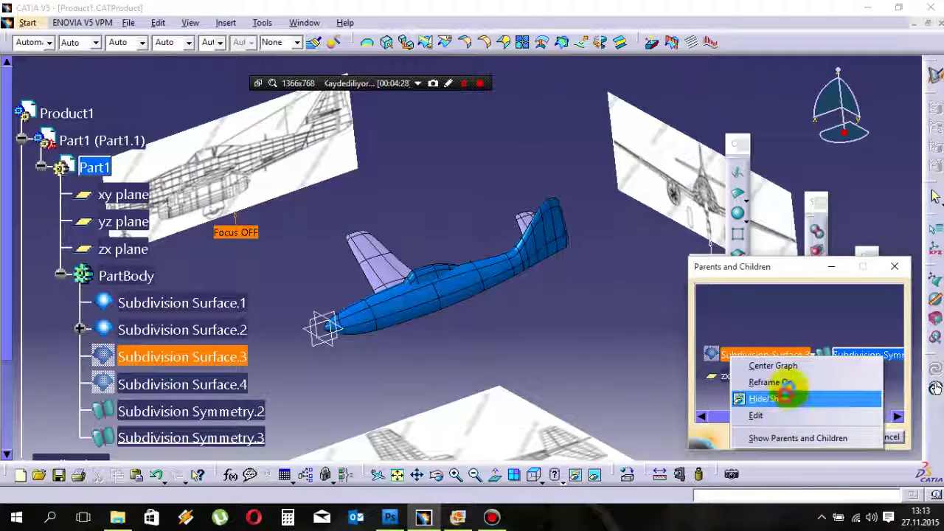
{"action": "left_click", "coordinate": [794, 400]}
{"action": "left_click", "coordinate": [829, 437]}
Step: Show the hidden original tailplane surface, Subdivision Surface.4, and save the product
{"action": "right_click", "coordinate": [214, 389]}
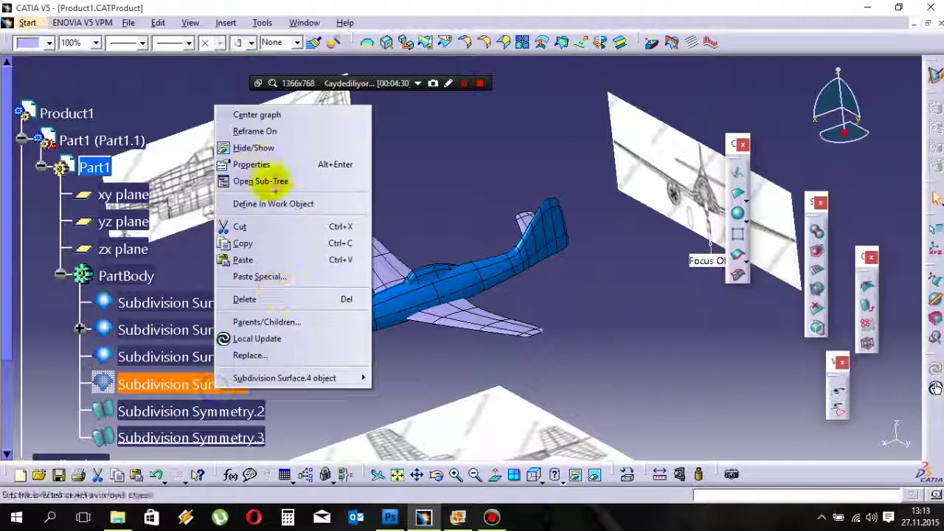
{"action": "left_click", "coordinate": [260, 148]}
{"action": "left_click", "coordinate": [627, 288]}
{"action": "middle_click_drag", "start_coordinate": [517, 303], "coordinate": [573, 343]}
{"action": "key", "text": "ctrl+s"}
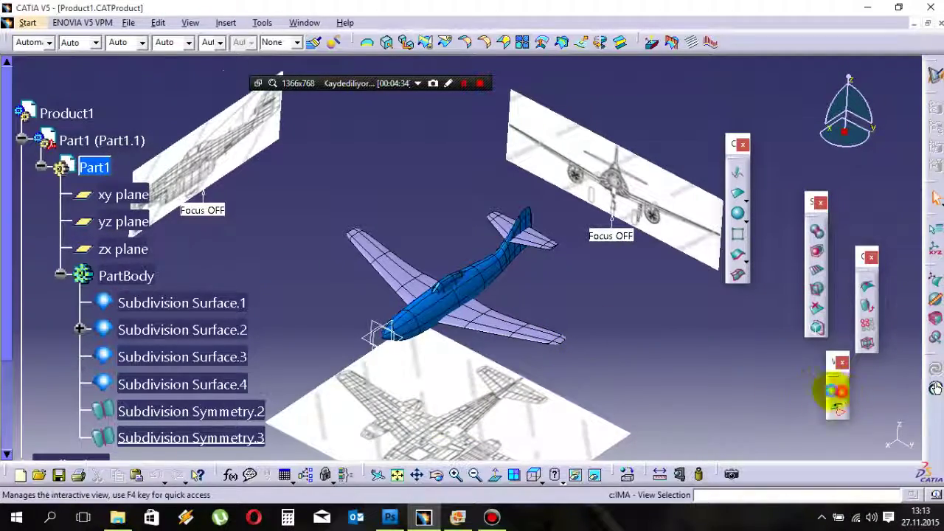
Step: Examine the mirrored aircraft in standard views and bring up the side view over the blueprint
{"action": "left_click", "coordinate": [837, 391]}
{"action": "left_click", "coordinate": [363, 387]}
{"action": "scroll", "coordinate": [506, 360], "scroll_direction": "down", "scroll_amount": 1}
{"action": "middle_click_drag", "start_coordinate": [430, 287], "coordinate": [494, 240]}
{"action": "left_click", "coordinate": [839, 391]}
{"action": "left_click", "coordinate": [779, 371]}
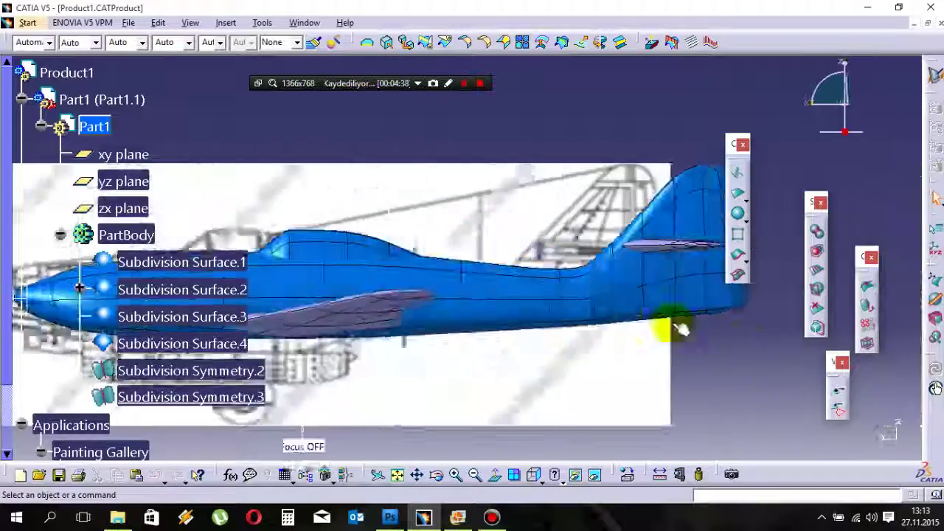